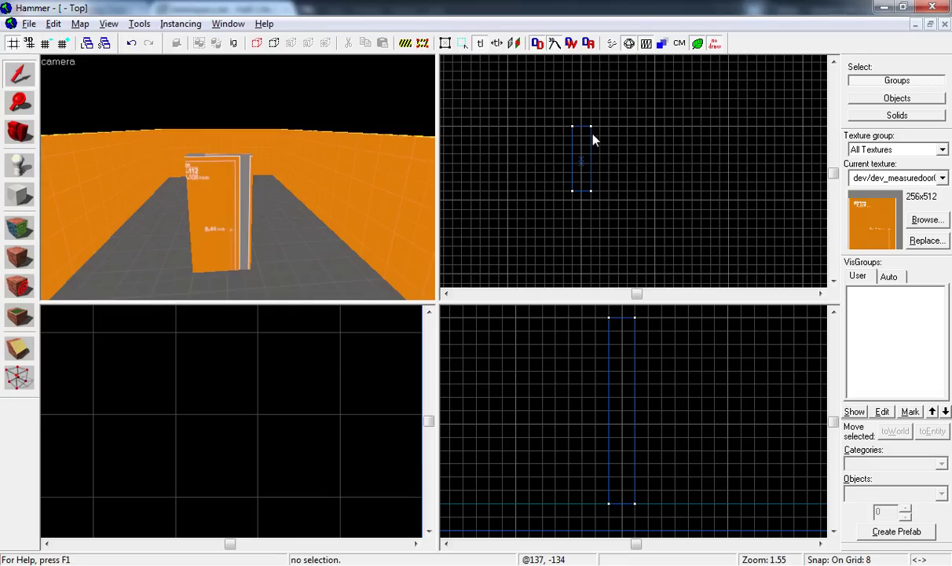
# Fly the 3D camera in closer to the orange door block, briefly opening the Face Edit Sheet.
pyautogui.click(19, 132)
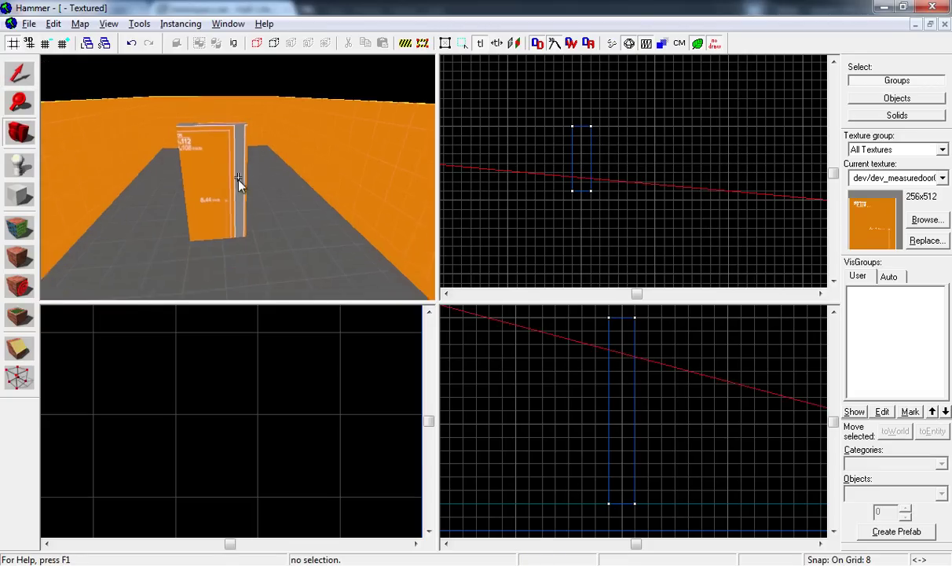
pyautogui.moveTo(241, 181); pyautogui.dragTo(193, 194)
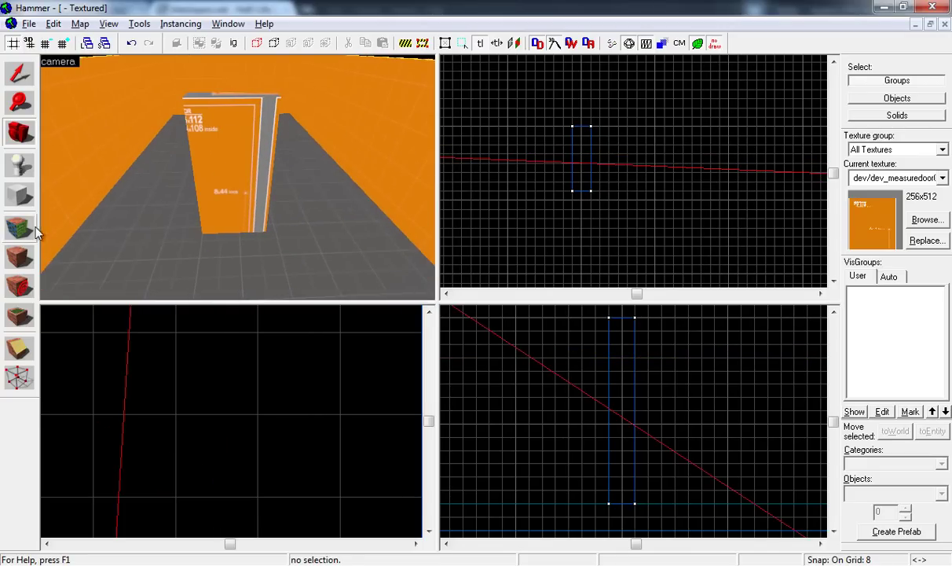
pyautogui.click(32, 229)
pyautogui.click(18, 70)
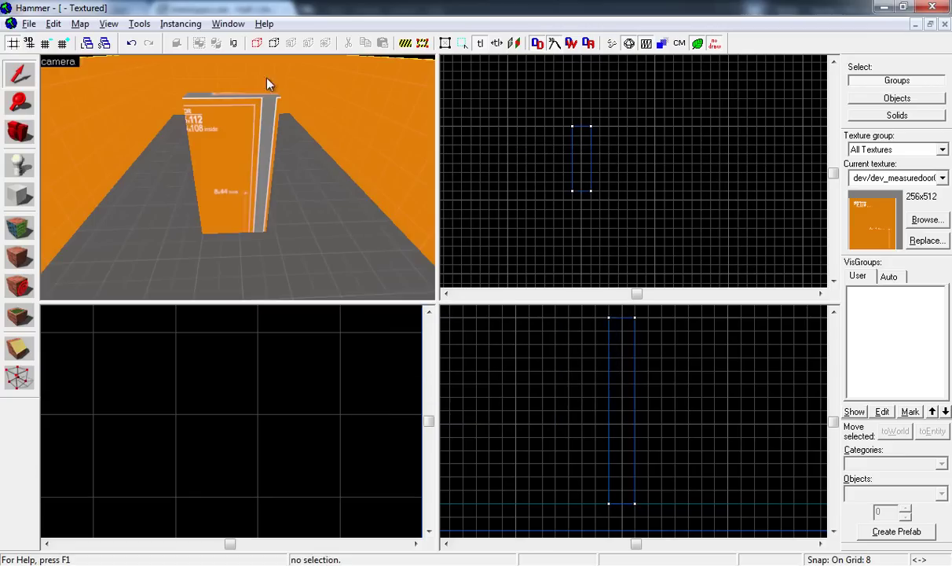
# Select the door brush and test its width handle, leaving it at 16 units.
pyautogui.click(228, 138)
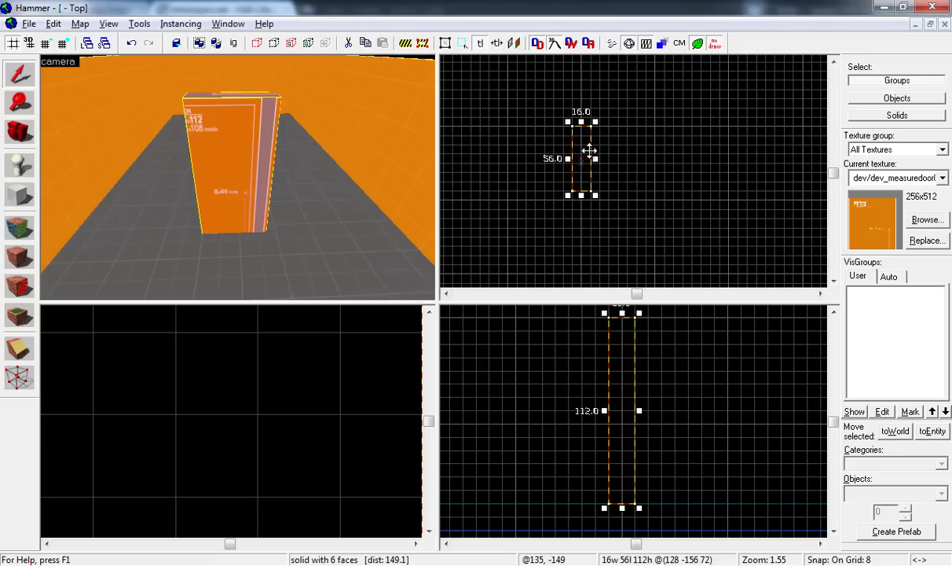
pyautogui.moveTo(589, 159); pyautogui.dragTo(588, 161)
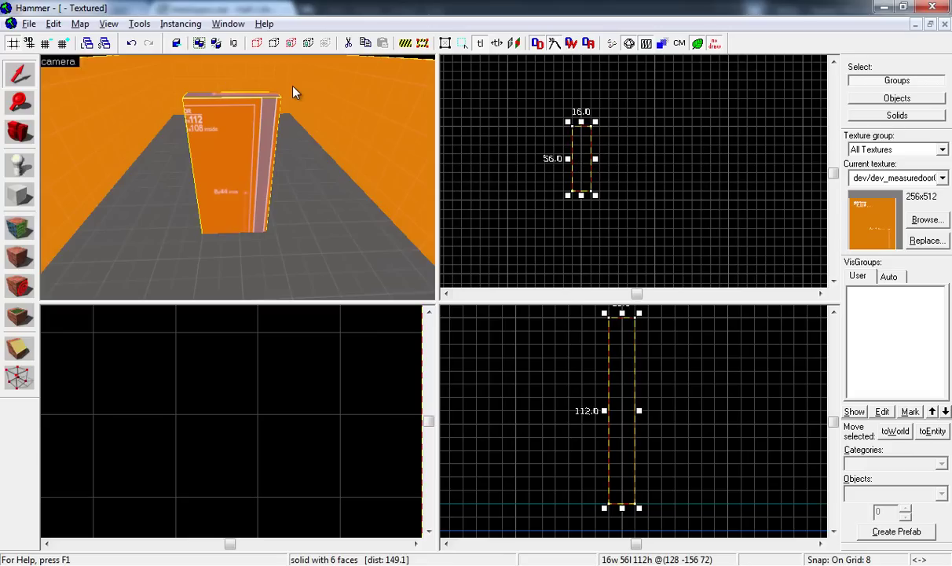
# In the Face Edit Sheet, select the door brush's front face and view it squarely.
pyautogui.click(20, 228)
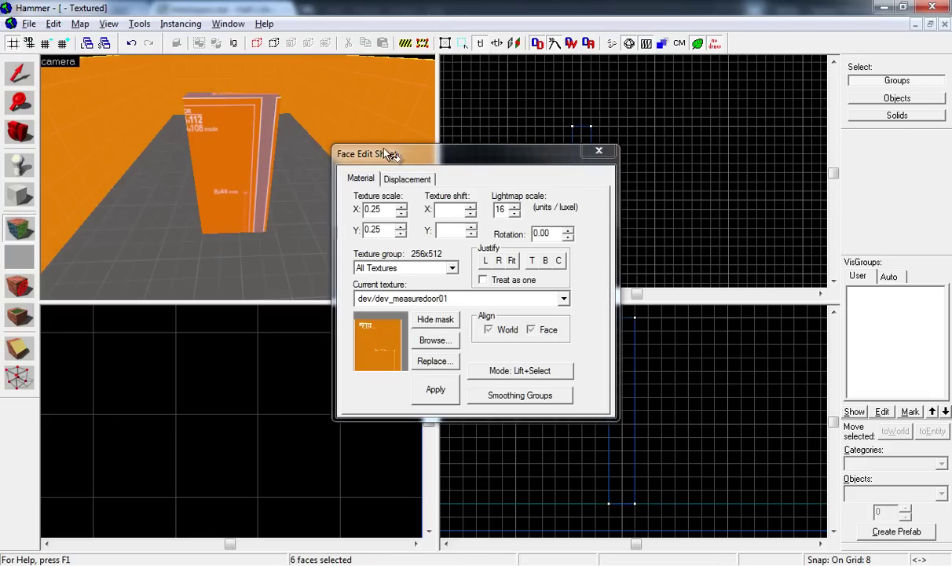
pyautogui.moveTo(425, 160)
pyautogui.mouseDown()
pyautogui.moveTo(450, 181)
pyautogui.moveTo(621, 152)
pyautogui.mouseUp()
pyautogui.click(202, 122)
pyautogui.scroll(2, 203, 126)
pyautogui.scroll(2, 196, 125)
pyautogui.moveTo(190, 127)
pyautogui.mouseDown()
pyautogui.moveTo(225, 164)
pyautogui.moveTo(248, 156)
pyautogui.mouseUp()
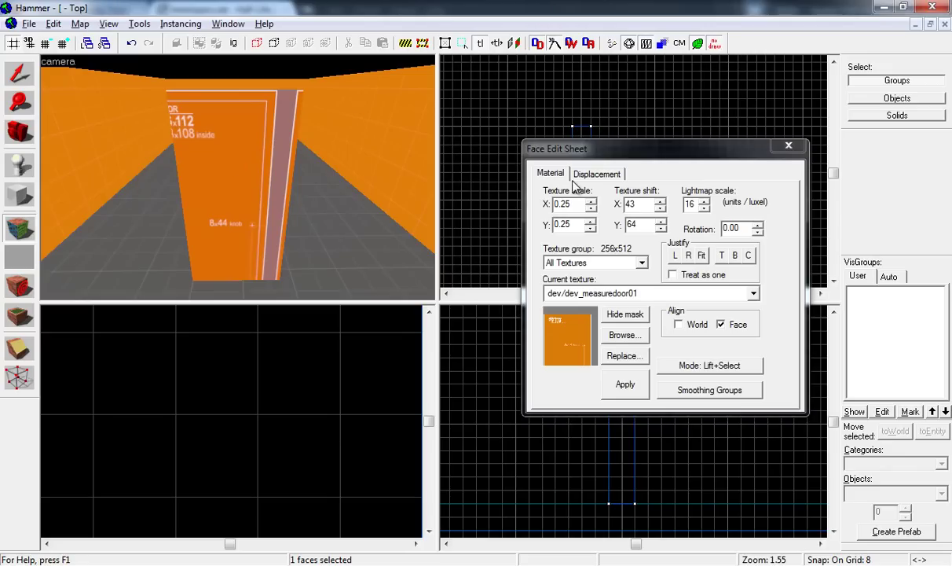
# Change the face's horizontal texture shift from 43 to 0 and apply it.
pyautogui.doubleClick(642, 205)
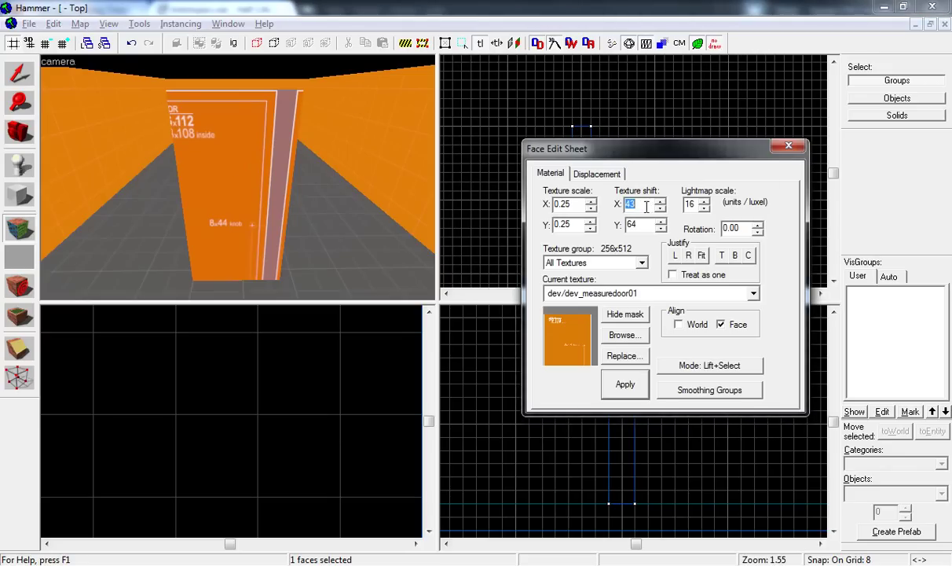
pyautogui.scroll(2, 244, 181)
pyautogui.scroll(2, 239, 179)
pyautogui.scroll(2, 239, 180)
pyautogui.scroll(-7, 238, 179)
pyautogui.scroll(-2, 239, 181)
pyautogui.click(646, 206)
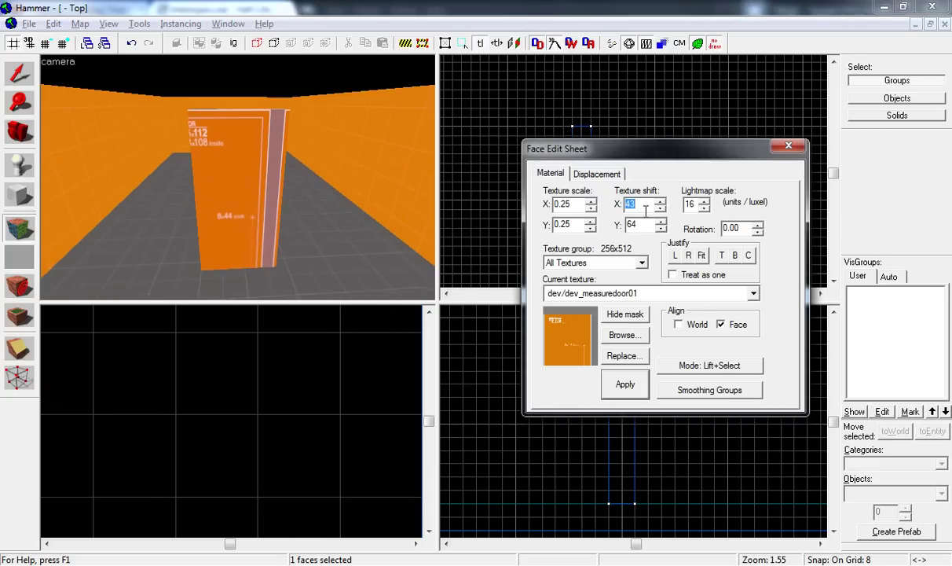
pyautogui.scroll(2, 238, 178)
pyautogui.scroll(2, 238, 179)
pyautogui.scroll(2, 238, 178)
pyautogui.scroll(-2, 239, 179)
pyautogui.scroll(-1, 239, 179)
pyautogui.scroll(-1, 239, 180)
pyautogui.scroll(-1, 241, 181)
pyautogui.scroll(-1, 240, 180)
pyautogui.scroll(-2, 239, 180)
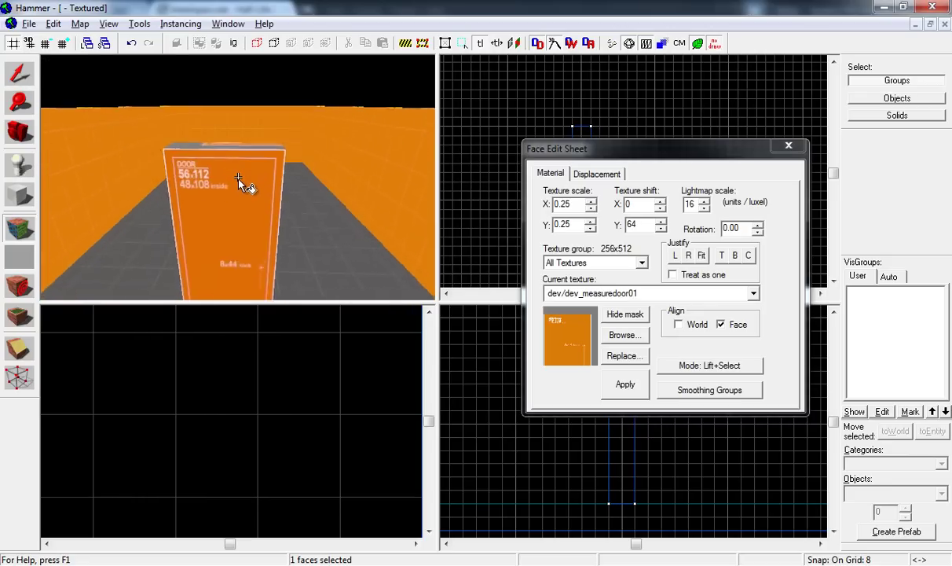
pyautogui.scroll(-2, 238, 179)
pyautogui.scroll(-2, 238, 180)
pyautogui.scroll(1, 238, 179)
pyautogui.scroll(2, 238, 178)
pyautogui.scroll(1, 239, 177)
pyautogui.scroll(1, 239, 178)
pyautogui.scroll(-1, 244, 182)
pyautogui.scroll(-2, 244, 183)
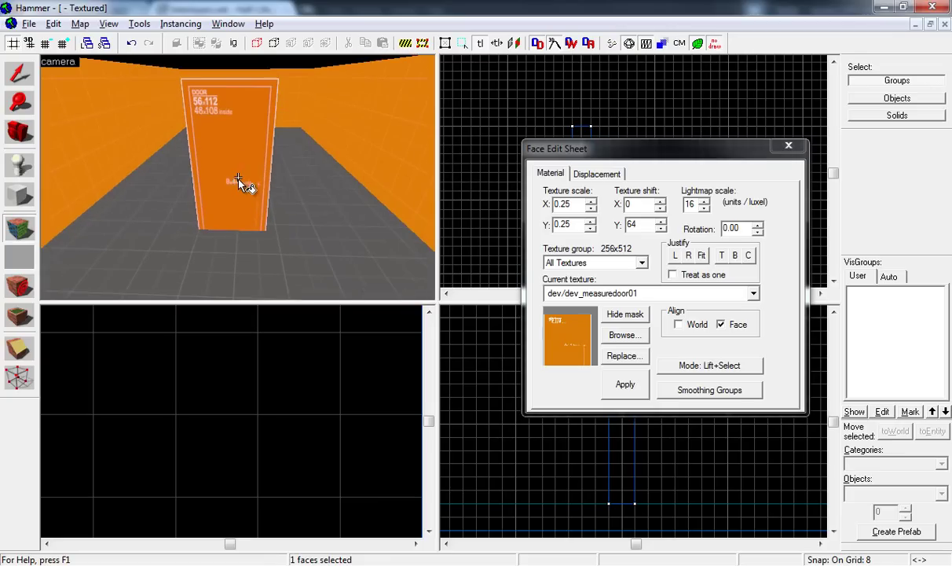
pyautogui.click(18, 74)
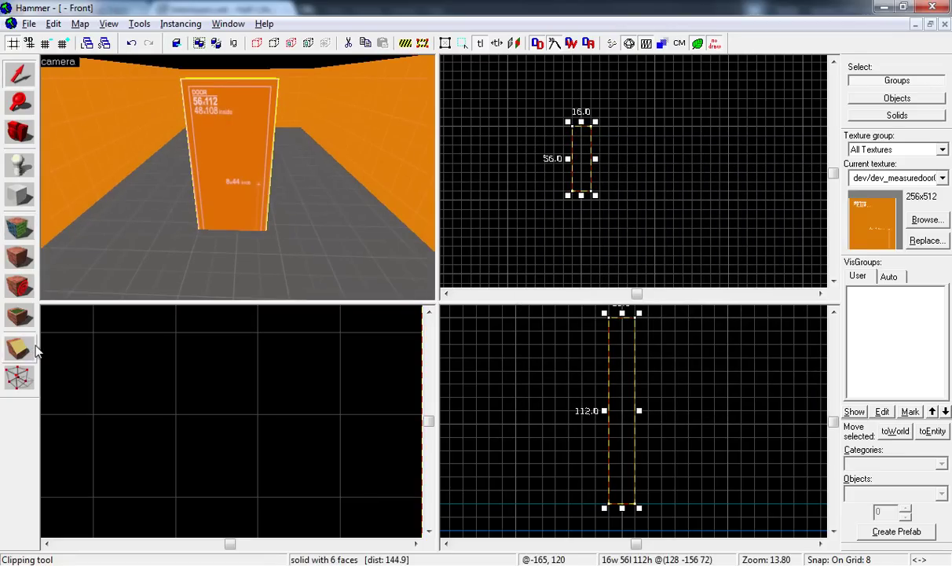
# With grid size 1, clip the door brush along a horizontal line near its top.
pyautogui.click(19, 348)
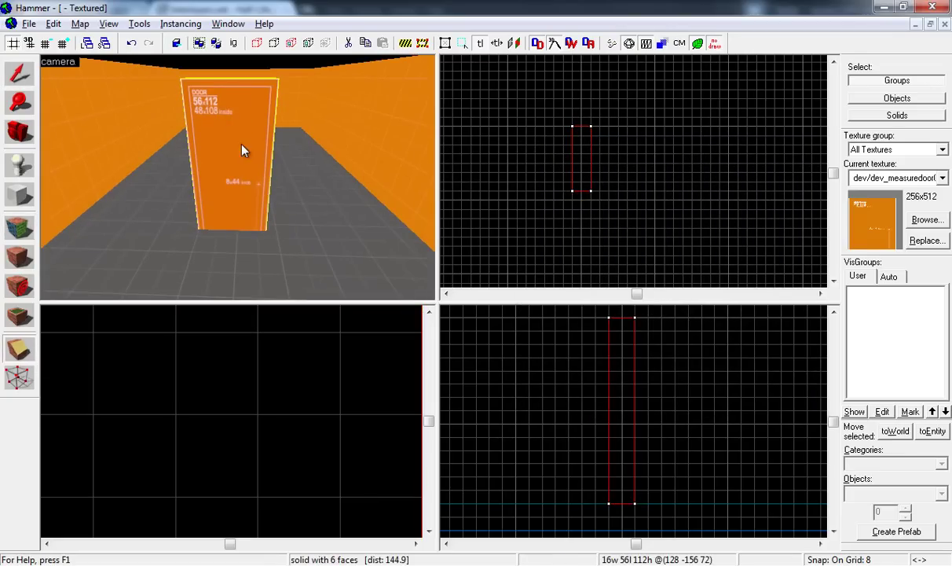
pyautogui.scroll(5, 240, 178)
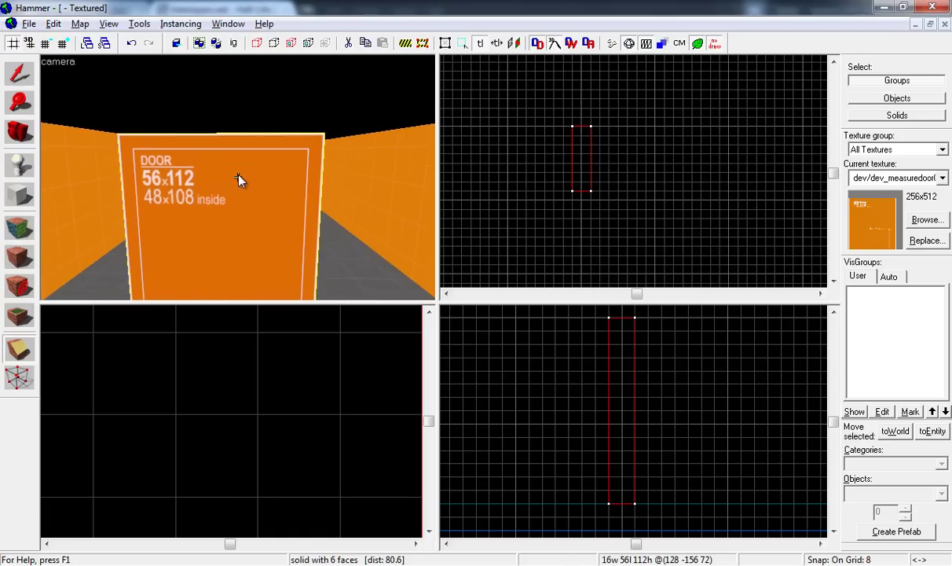
pyautogui.scroll(3, 265, 433)
pyautogui.scroll(2, 211, 408)
pyautogui.scroll(-4, 391, 473)
pyautogui.moveTo(397, 476); pyautogui.dragTo(283, 479, button='middle')
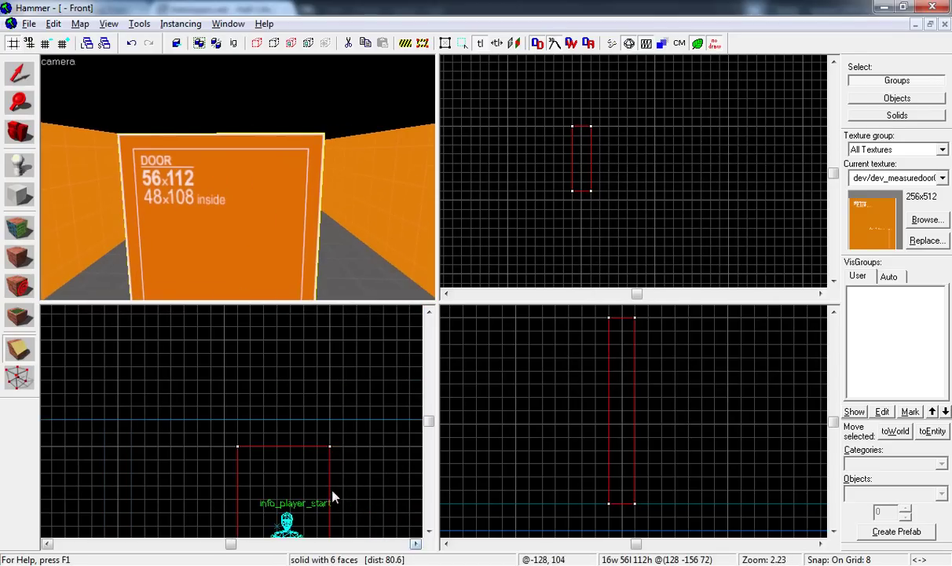
pyautogui.scroll(4, 281, 491)
pyautogui.press('[')
pyautogui.press('[')
pyautogui.press('[')
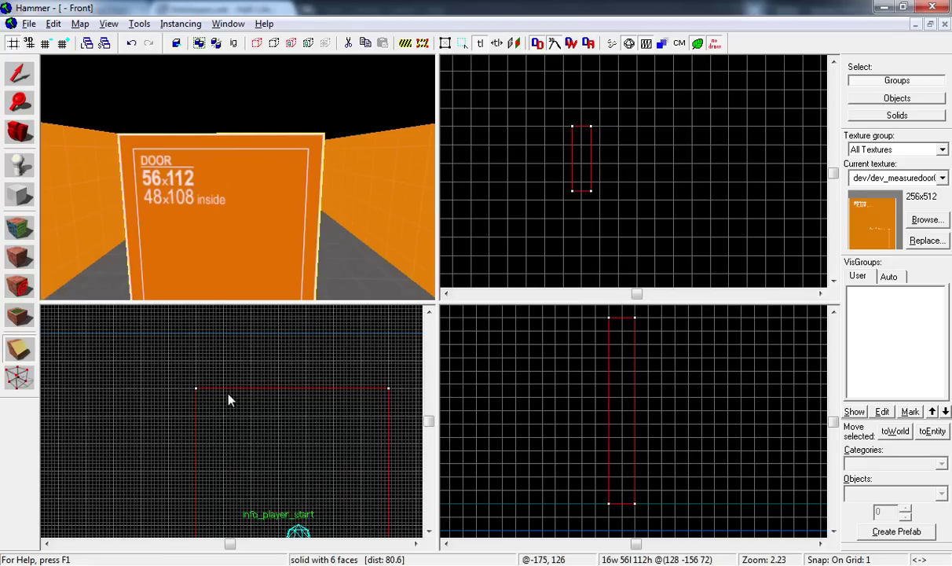
pyautogui.scroll(5, 197, 396)
pyautogui.scroll(3, 214, 401)
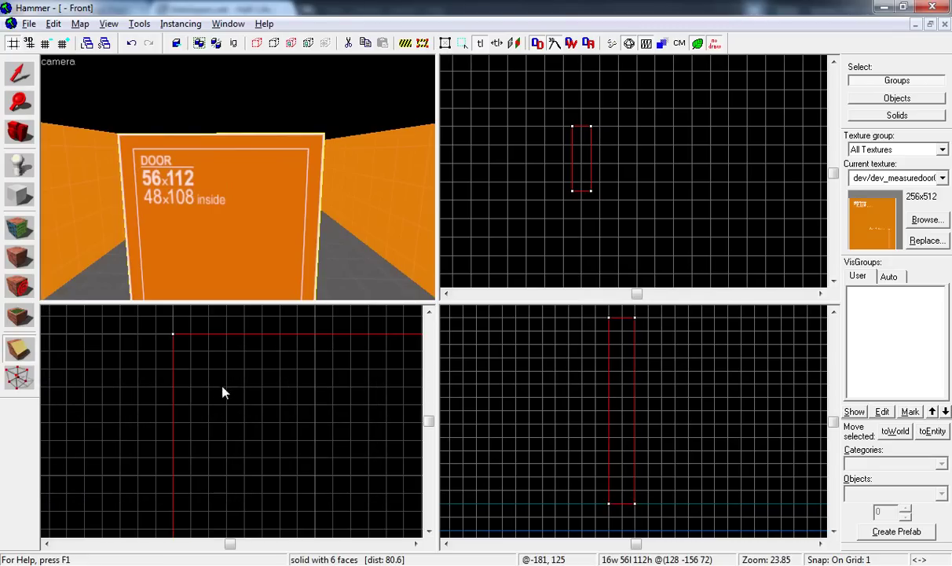
pyautogui.moveTo(244, 404); pyautogui.dragTo(261, 404)
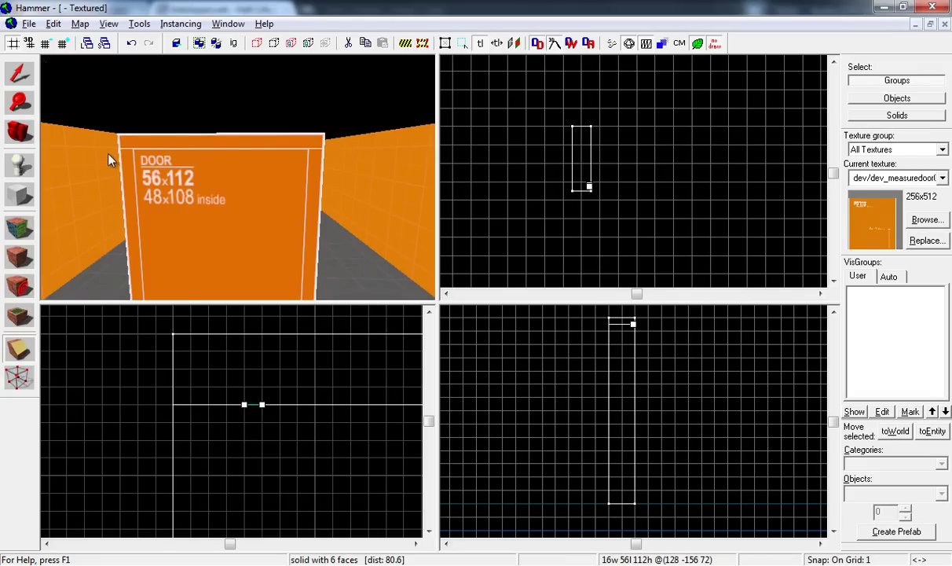
pyautogui.press('Return')
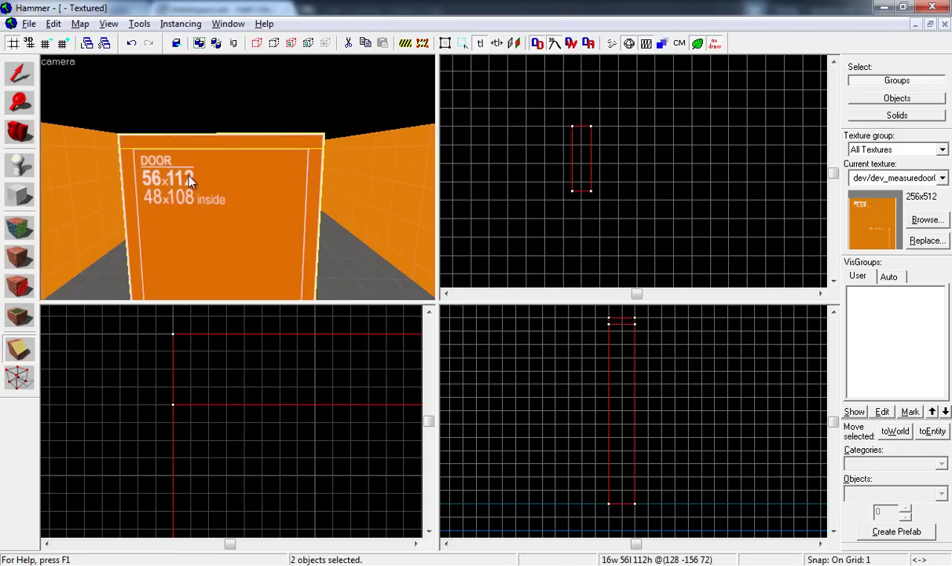
# Add further clip cuts, including a vertical one, splitting the brush into six pieces.
pyautogui.scroll(-4, 326, 400)
pyautogui.scroll(-5, 317, 407)
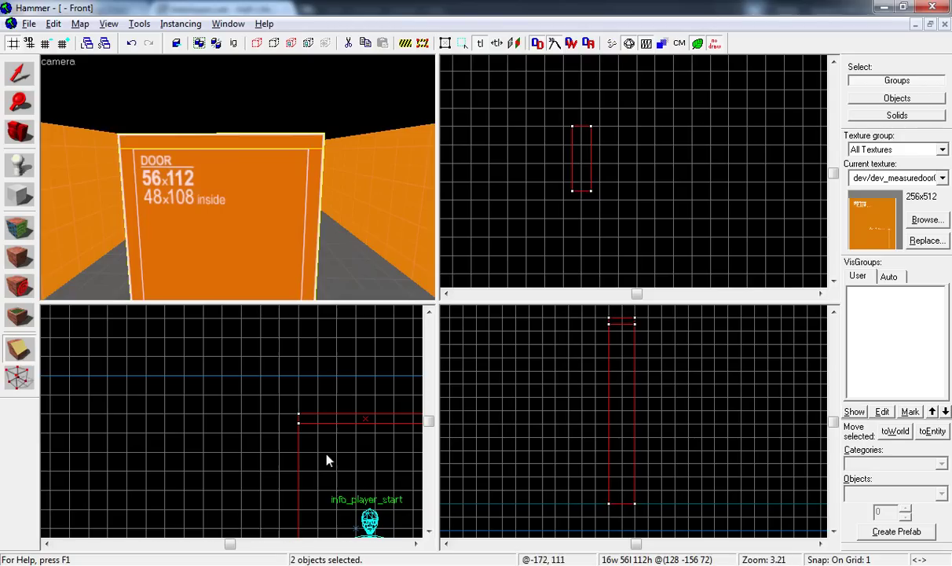
pyautogui.click(417, 543)
pyautogui.scroll(3, 216, 462)
pyautogui.scroll(3, 188, 408)
pyautogui.scroll(2, 200, 359)
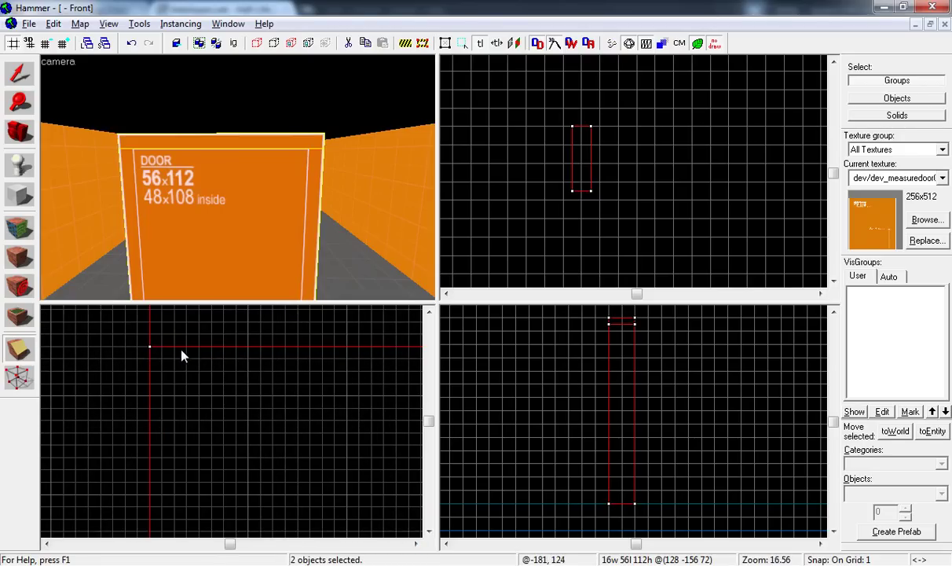
pyautogui.hotkey('ctrl', 'a')
pyautogui.scroll(-6, 314, 471)
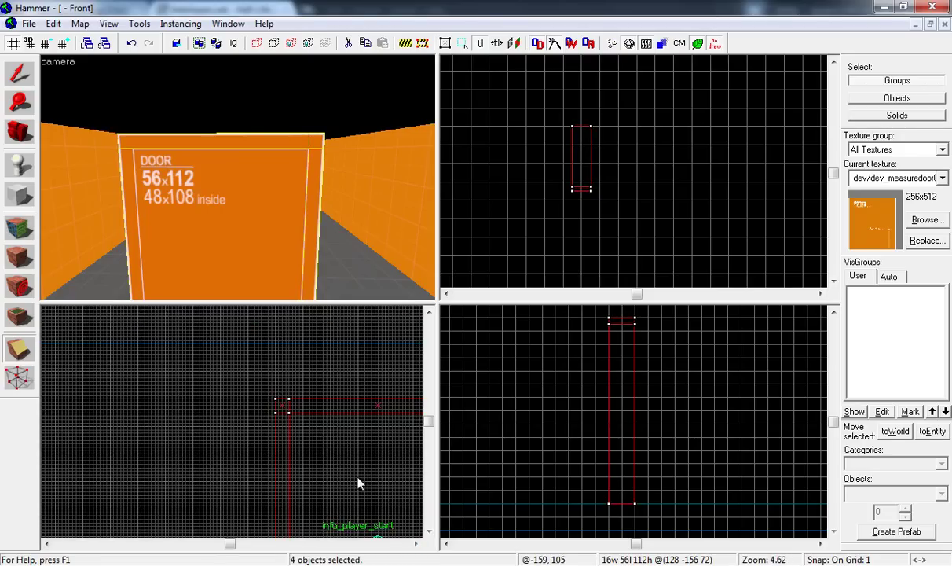
pyautogui.scroll(3, 357, 420)
pyautogui.scroll(4, 368, 410)
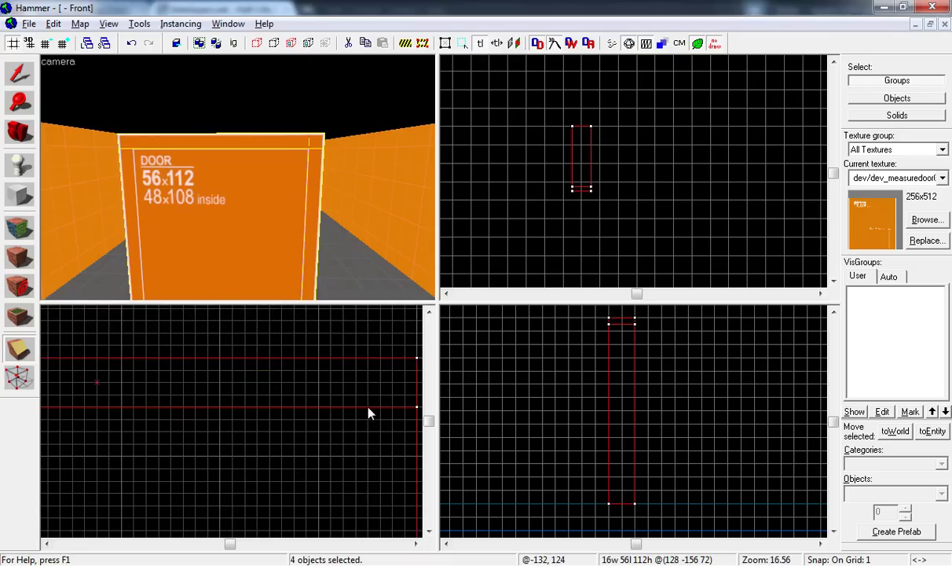
pyautogui.hotkey('shift', 'v')
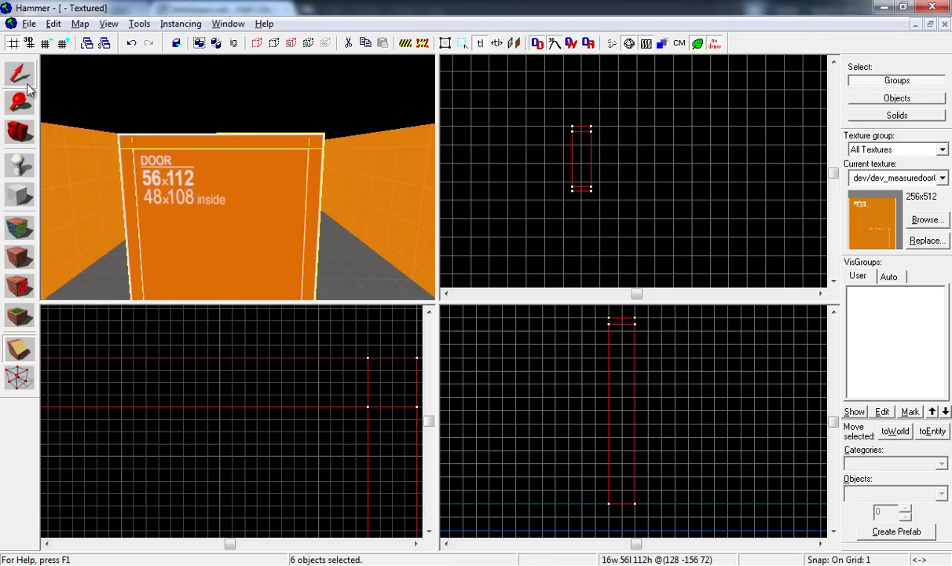
# Delete the solid inner door panel brush, leaving the empty top-and-sides frame.
pyautogui.click(19, 73)
pyautogui.click(118, 143)
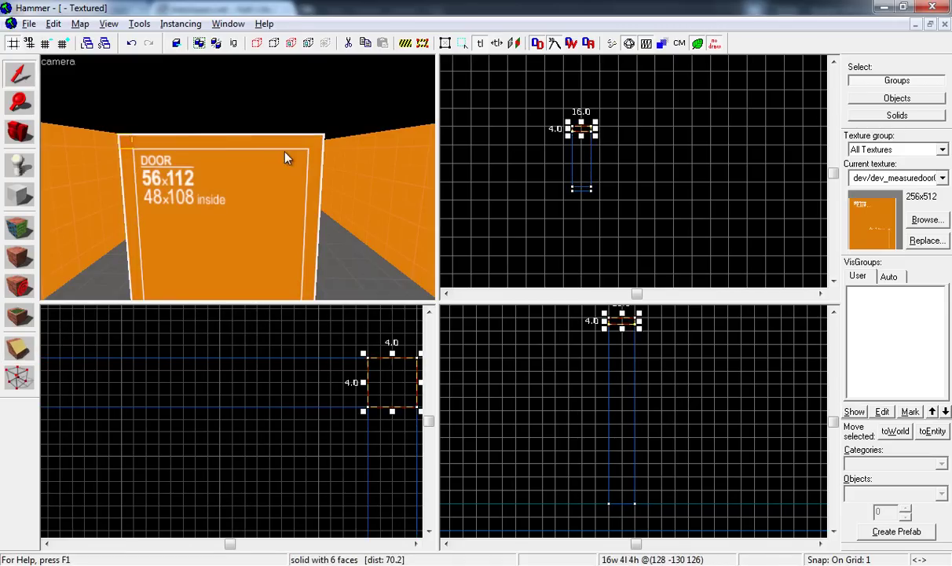
pyautogui.click(243, 220)
pyautogui.press('Delete')
pyautogui.scroll(-5, 236, 226)
pyautogui.scroll(4, 230, 244)
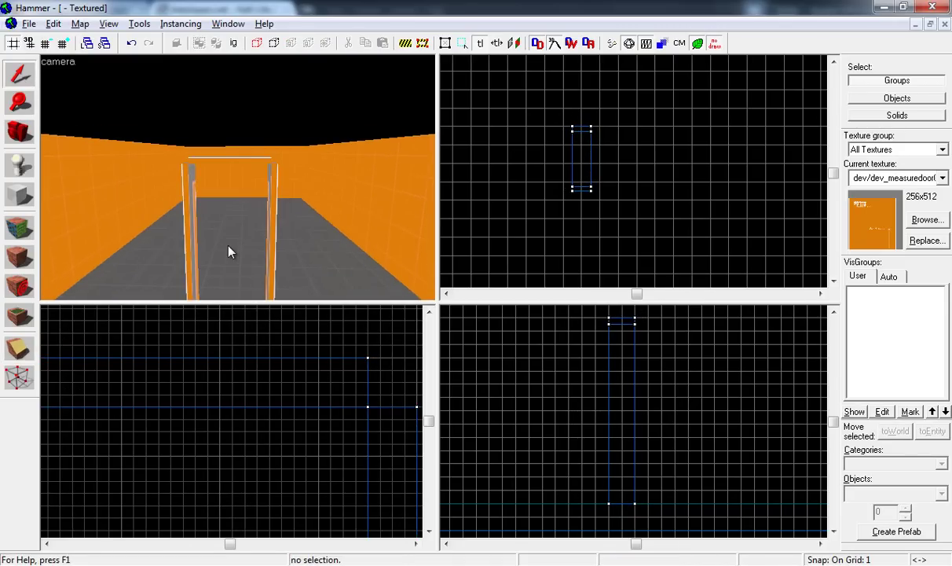
pyautogui.scroll(2, 231, 235)
pyautogui.scroll(-2, 210, 471)
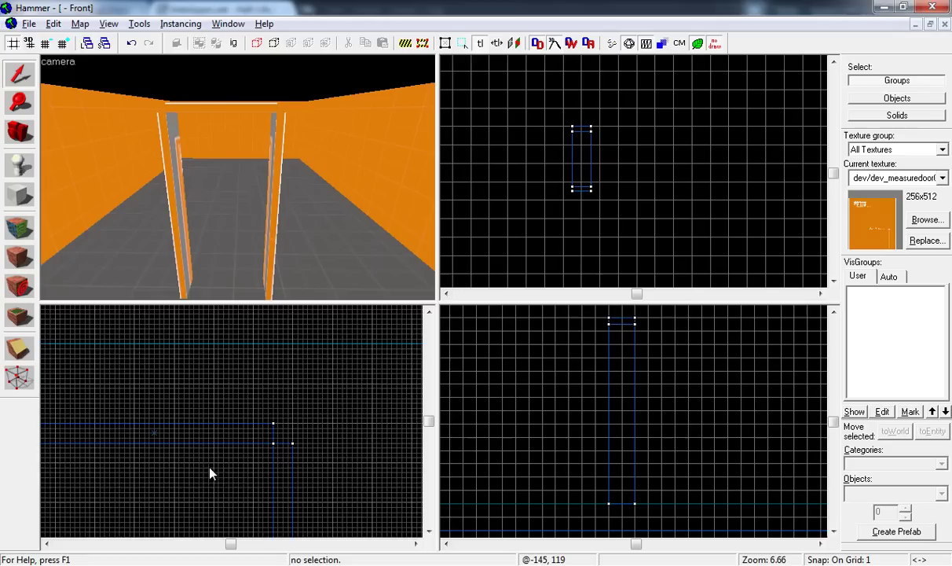
pyautogui.scroll(3, 155, 503)
pyautogui.scroll(-1, 119, 476)
pyautogui.scroll(4, 115, 481)
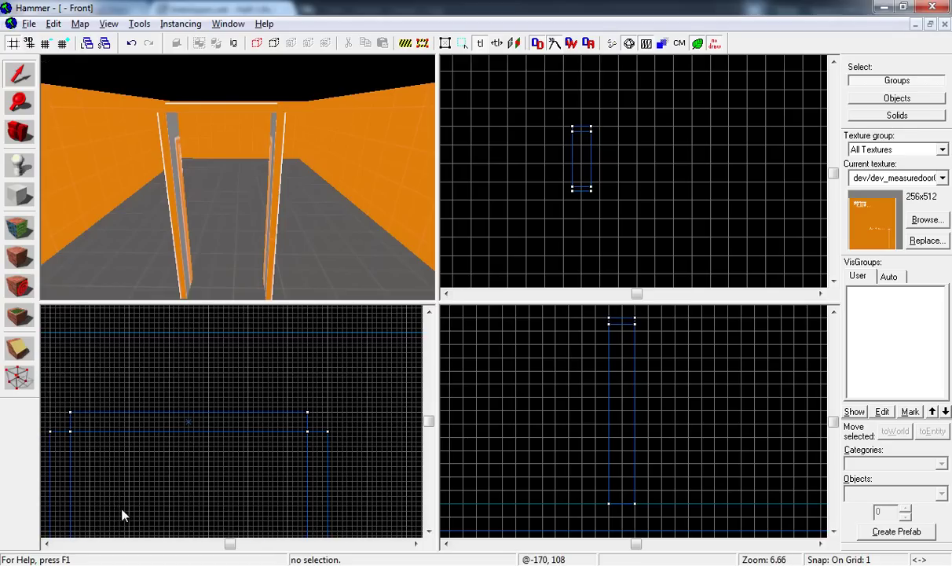
# Use vertex editing to pull the top beam's corners out over both posts into mitres.
pyautogui.click(19, 376)
pyautogui.click(29, 385)
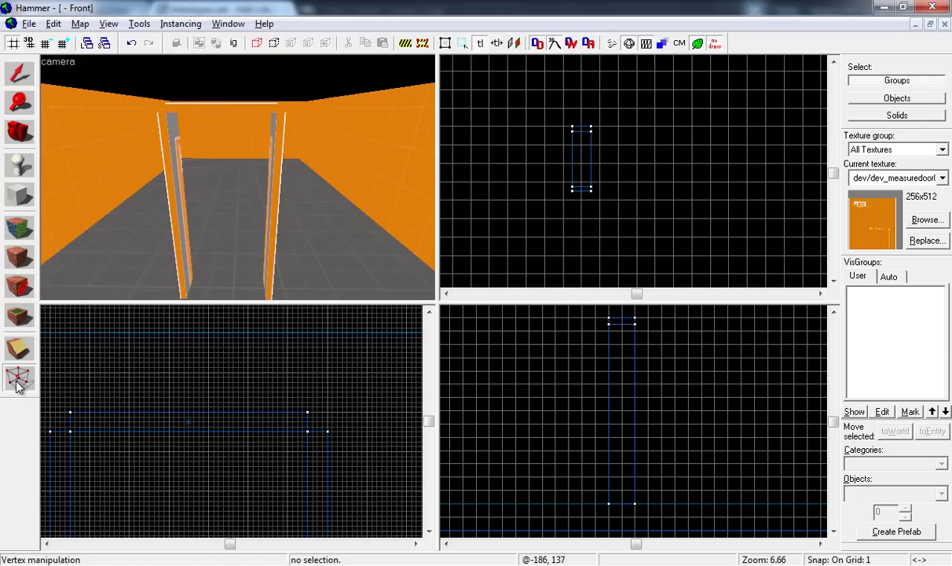
pyautogui.click(191, 429)
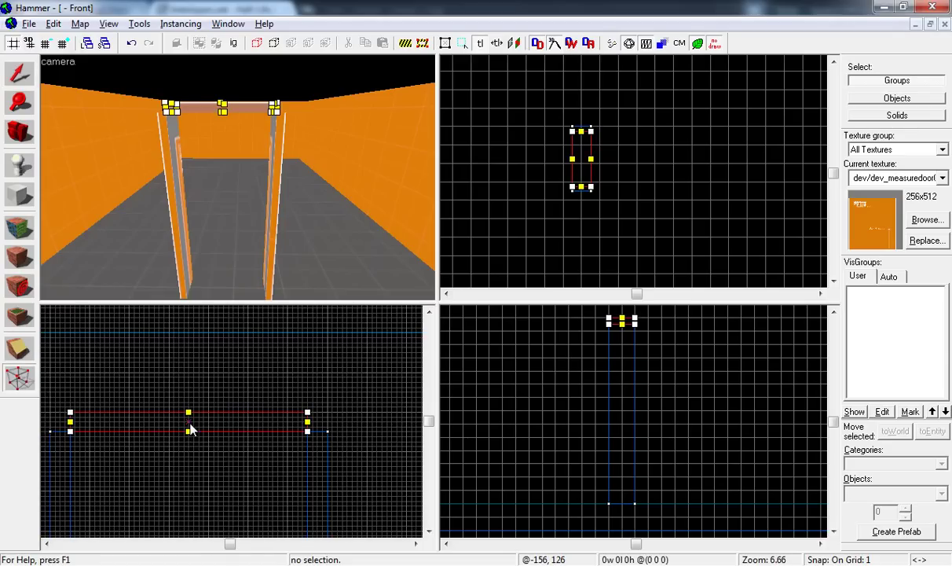
pyautogui.moveTo(307, 411); pyautogui.dragTo(327, 411)
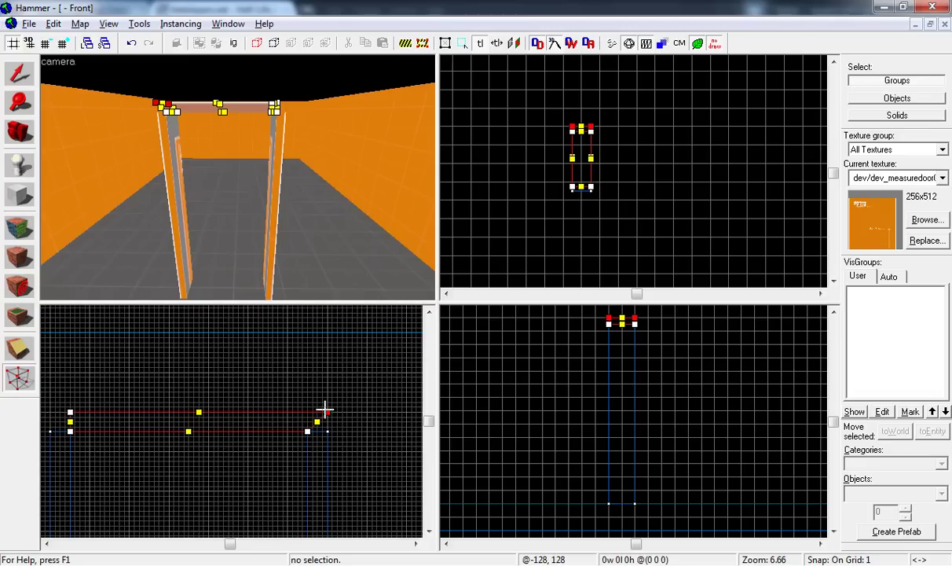
pyautogui.moveTo(70, 409); pyautogui.dragTo(50, 410)
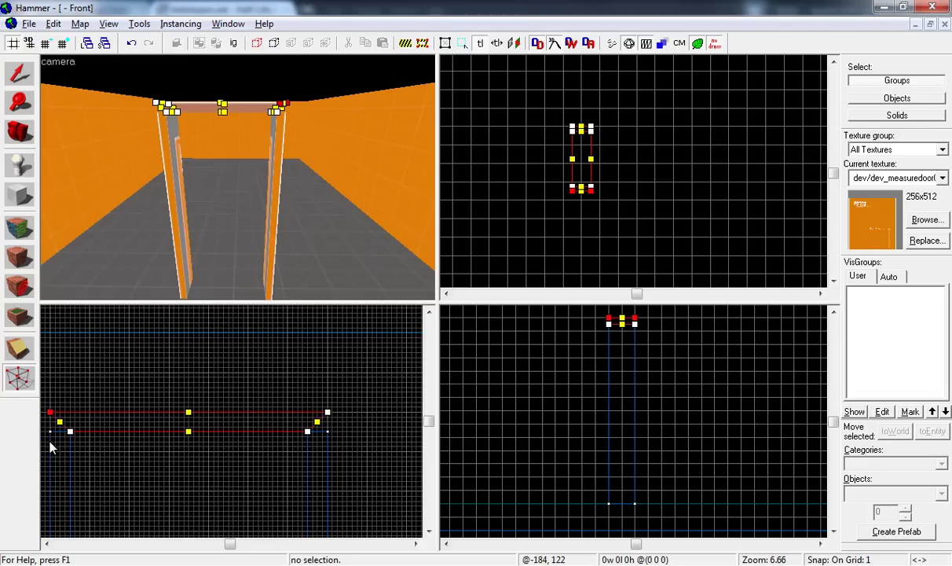
pyautogui.click(48, 438)
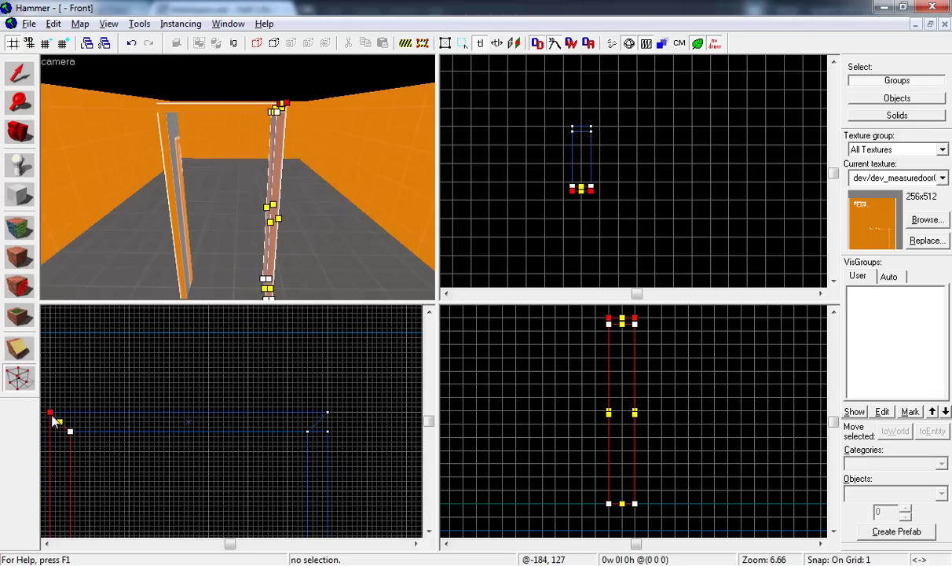
pyautogui.click(327, 437)
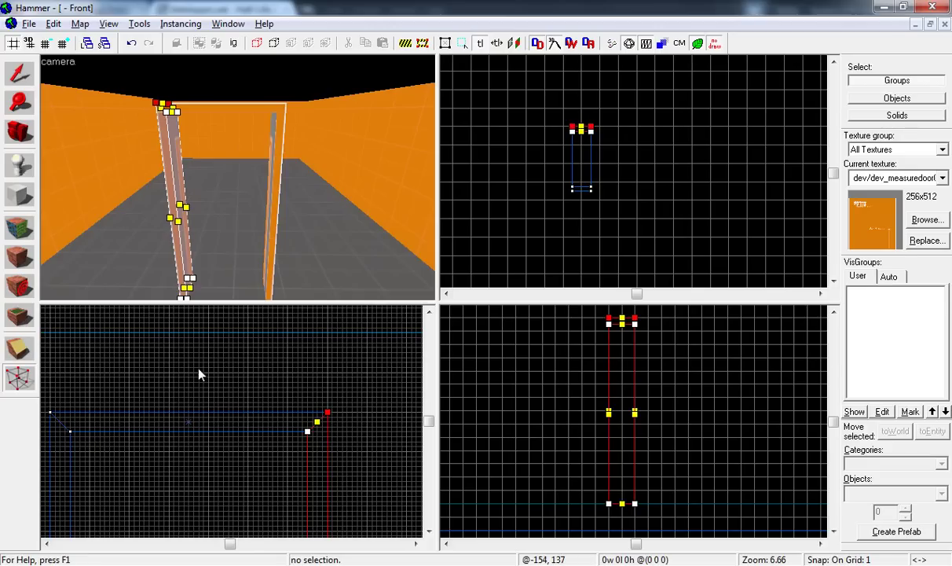
pyautogui.press('z')
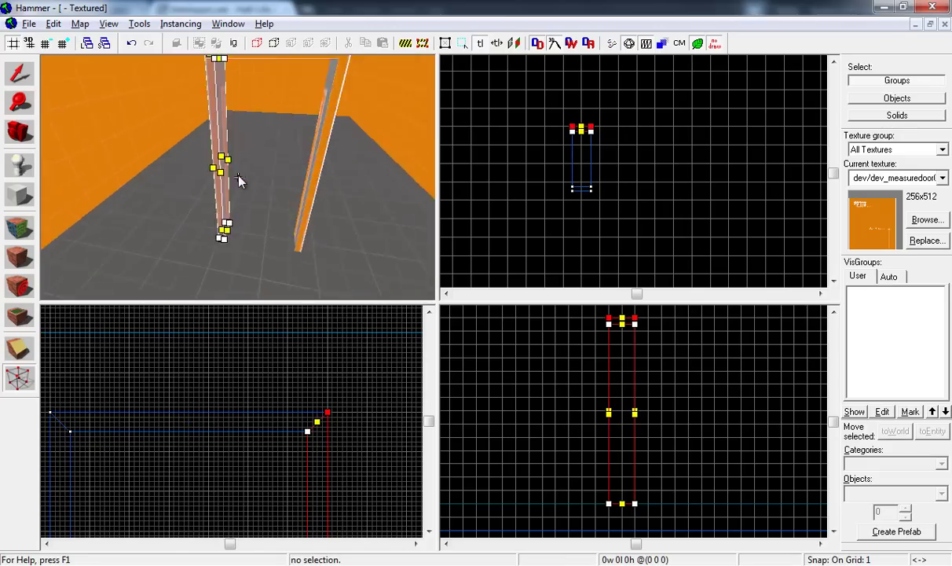
pyautogui.press('z')
# Select the top beam and both posts of the frame together.
pyautogui.hotkey('shift', 's')
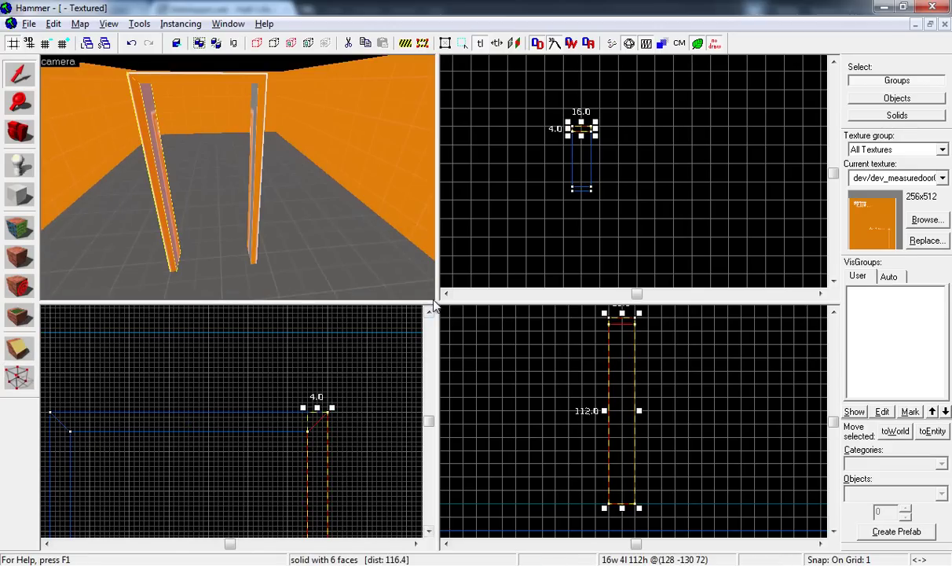
pyautogui.moveTo(436, 304); pyautogui.dragTo(633, 137)
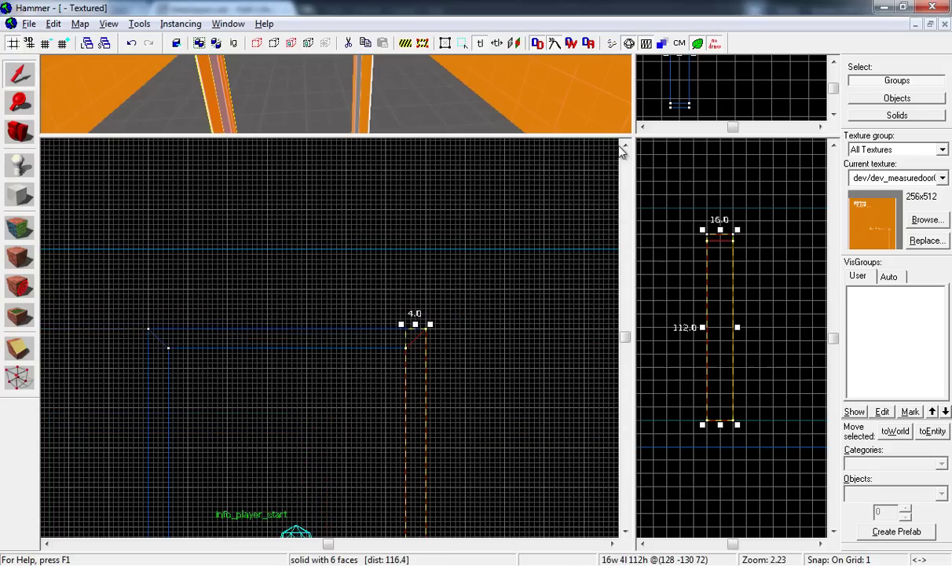
pyautogui.scroll(1, 216, 375)
pyautogui.scroll(1, 314, 354)
pyautogui.scroll(1, 385, 302)
pyautogui.keyDown('ctrl'); pyautogui.click(359, 291); pyautogui.keyUp('ctrl')
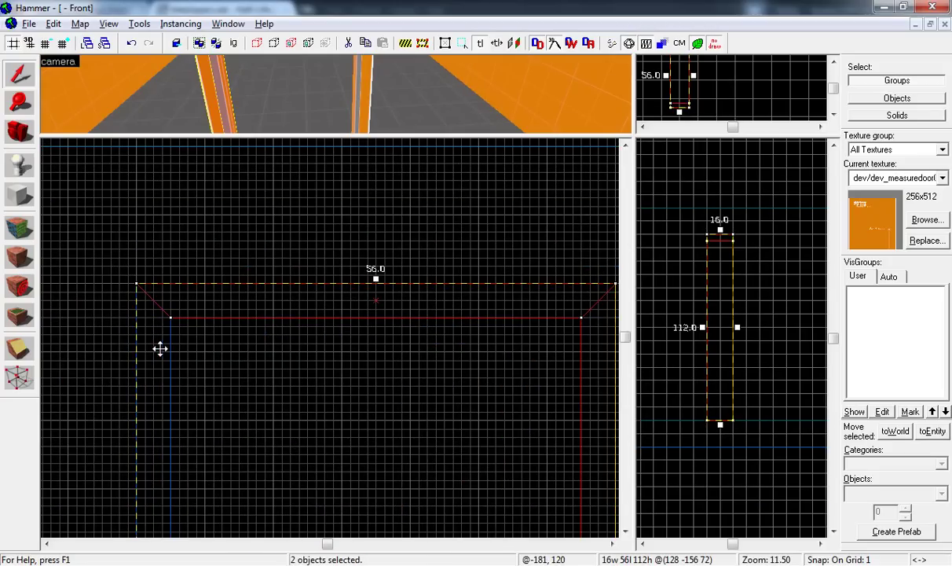
pyautogui.keyDown('ctrl'); pyautogui.click(170, 383); pyautogui.keyUp('ctrl')
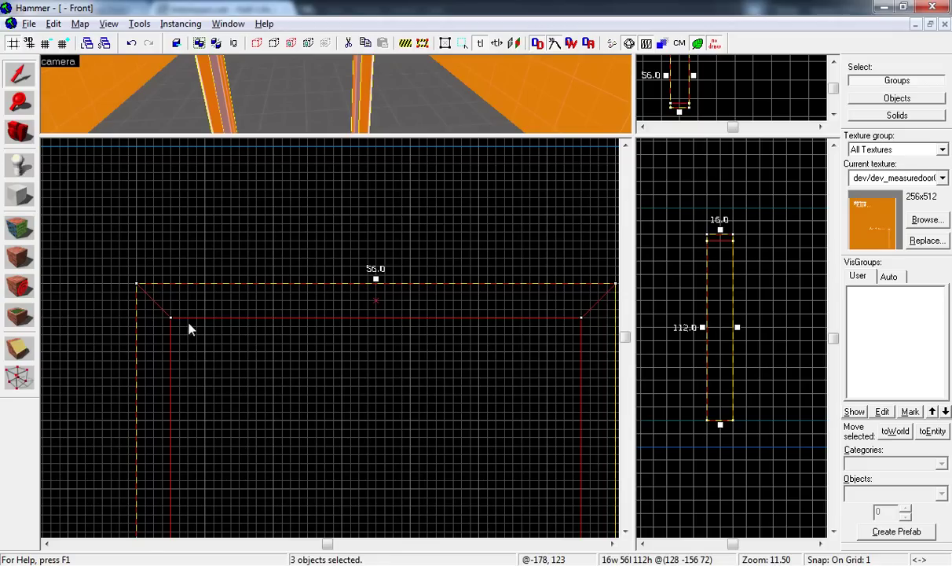
pyautogui.scroll(-3, 382, 296)
pyautogui.scroll(-2, 444, 302)
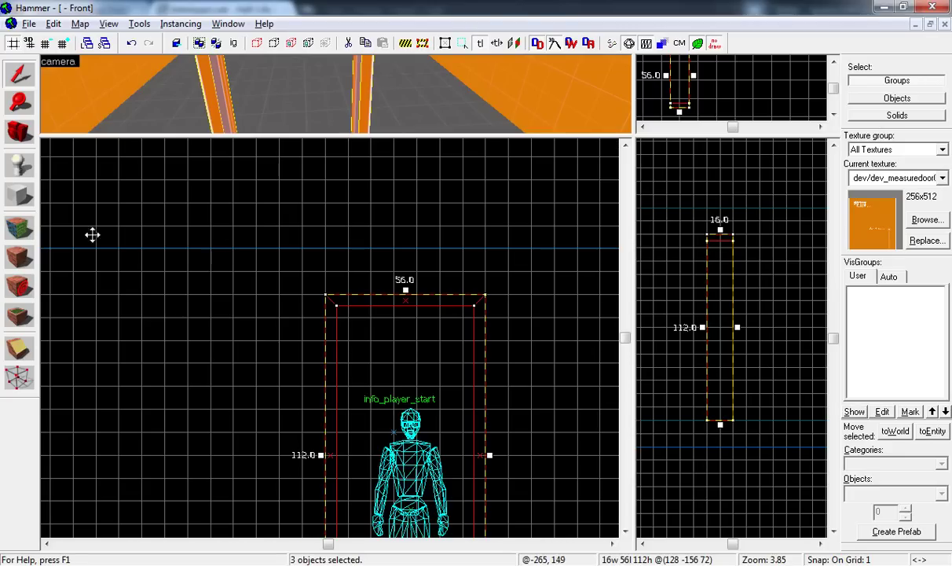
pyautogui.click(19, 131)
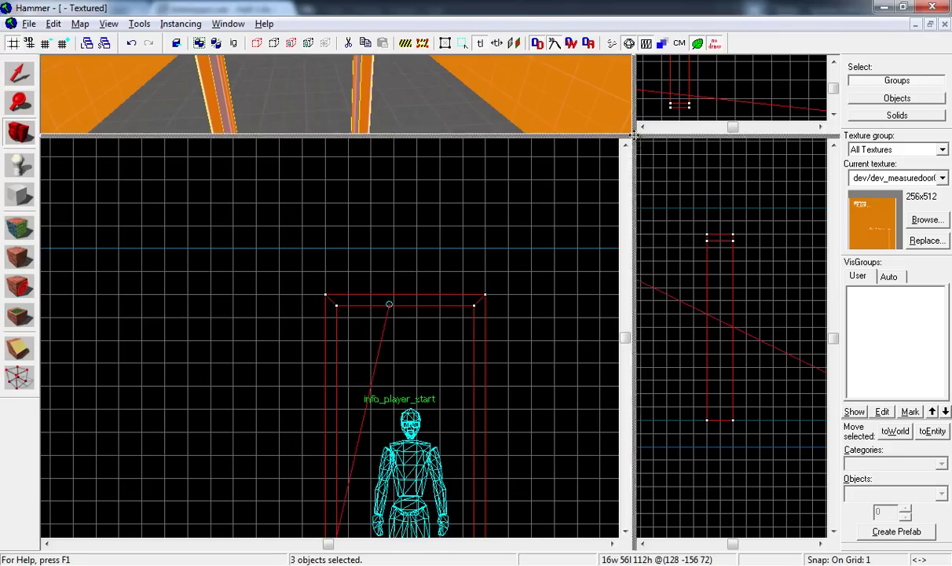
pyautogui.moveTo(634, 138); pyautogui.dragTo(414, 297)
pyautogui.press('Up')
pyautogui.press('Up')
pyautogui.press('Up')
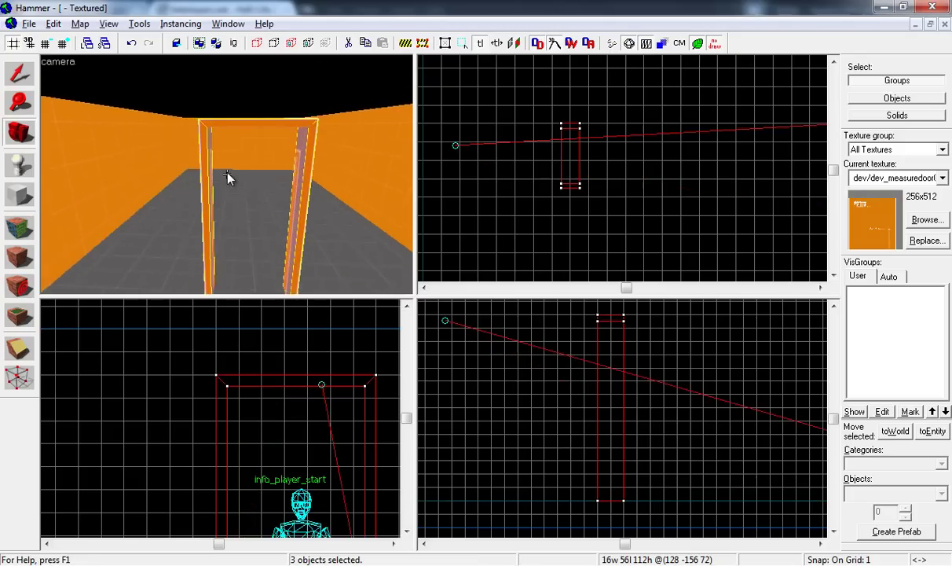
# Place a prop_door_rotating at the doorway and set its world model to door01_left.mdl.
pyautogui.click(20, 164)
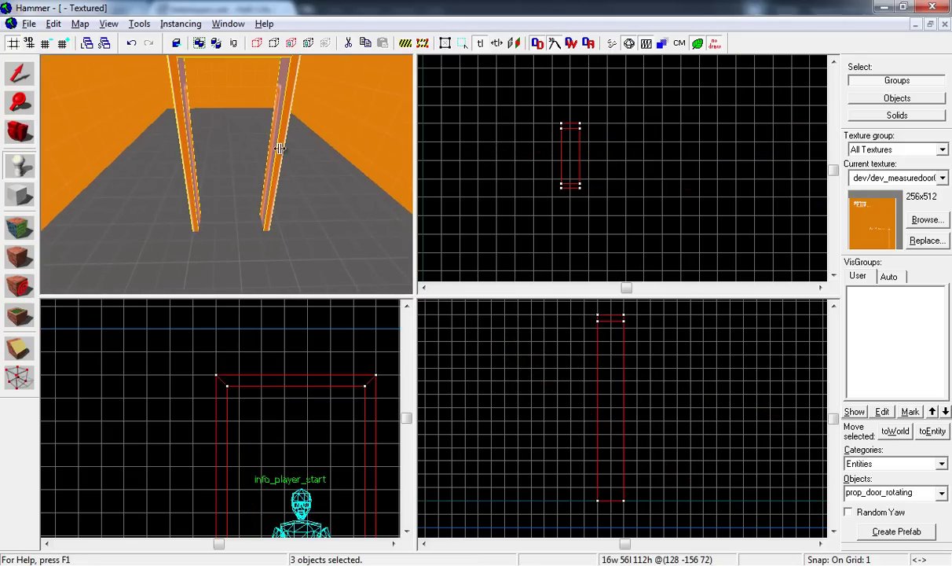
pyautogui.click(216, 203)
pyautogui.hotkey('alt', 'Return')
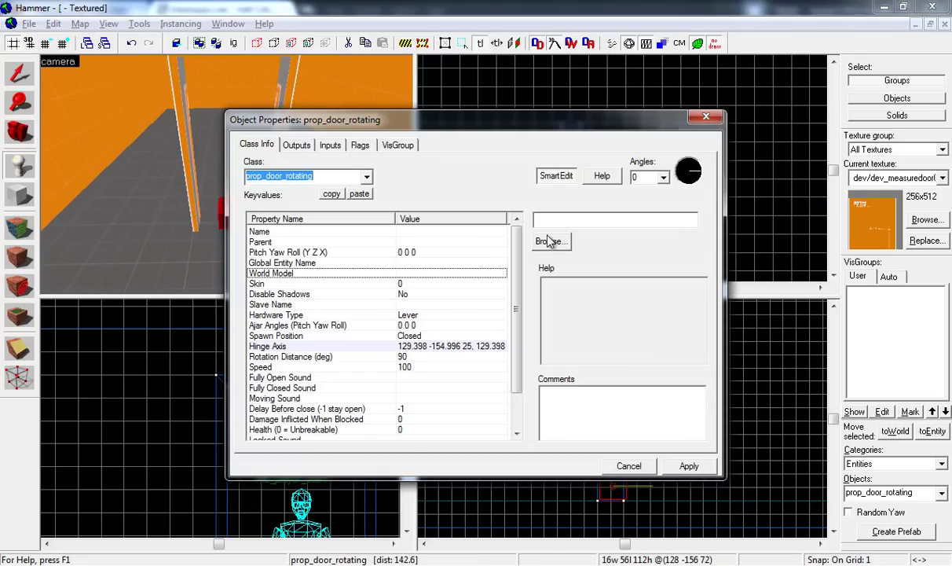
pyautogui.click(550, 241)
pyautogui.write('door')
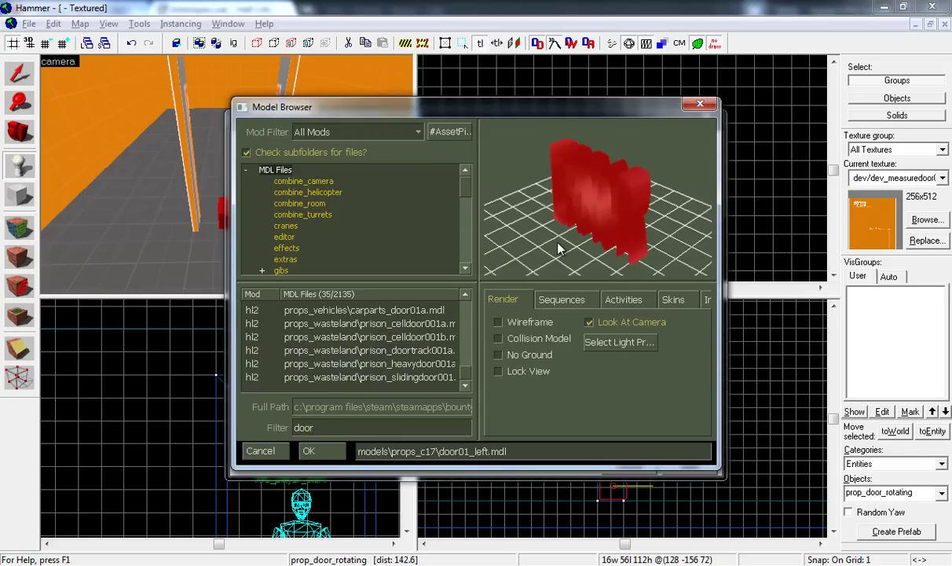
pyautogui.write('01')
pyautogui.press('BackSpace')
pyautogui.press('BackSpace')
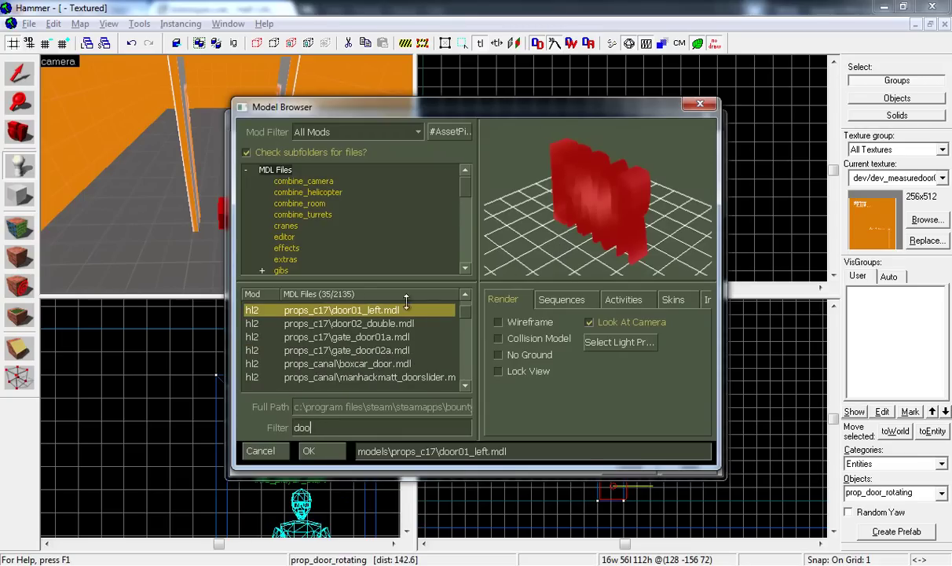
pyautogui.doubleClick(400, 314)
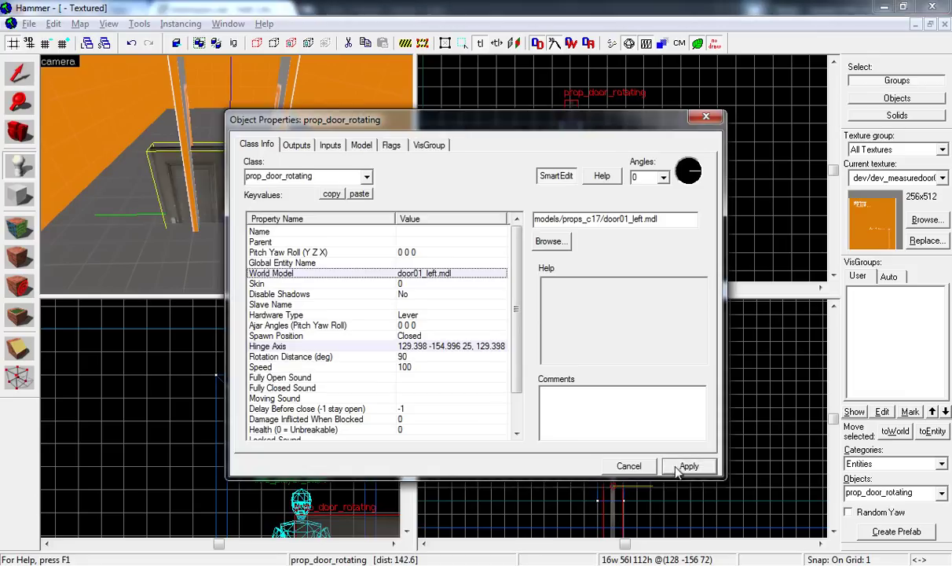
pyautogui.click(629, 465)
# Move the door01_left door into the frame opening in the Top and Right views, then raise grid size to 4.
pyautogui.click(19, 73)
pyautogui.scroll(3, 534, 271)
pyautogui.scroll(4, 534, 271)
pyautogui.moveTo(595, 62); pyautogui.dragTo(588, 205)
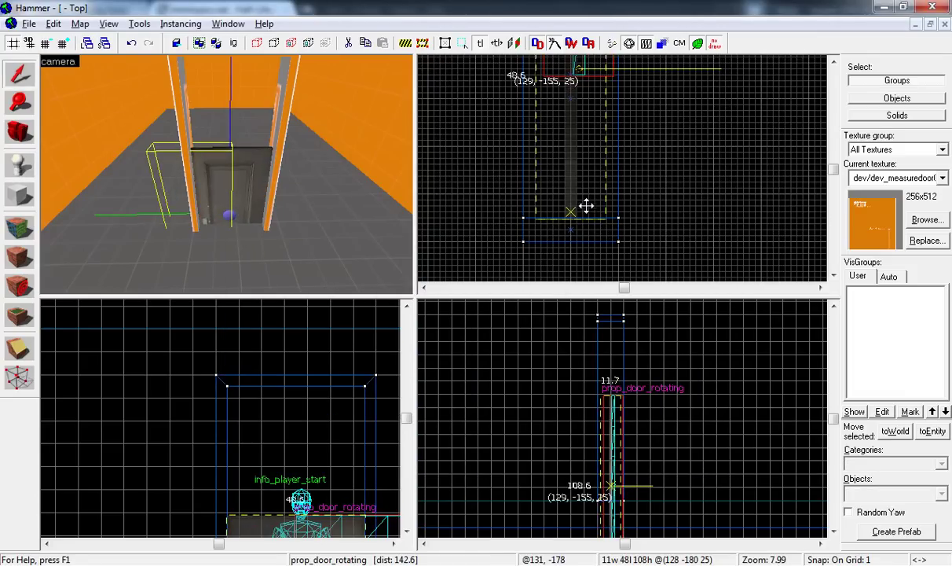
pyautogui.scroll(5, 576, 243)
pyautogui.scroll(2, 576, 240)
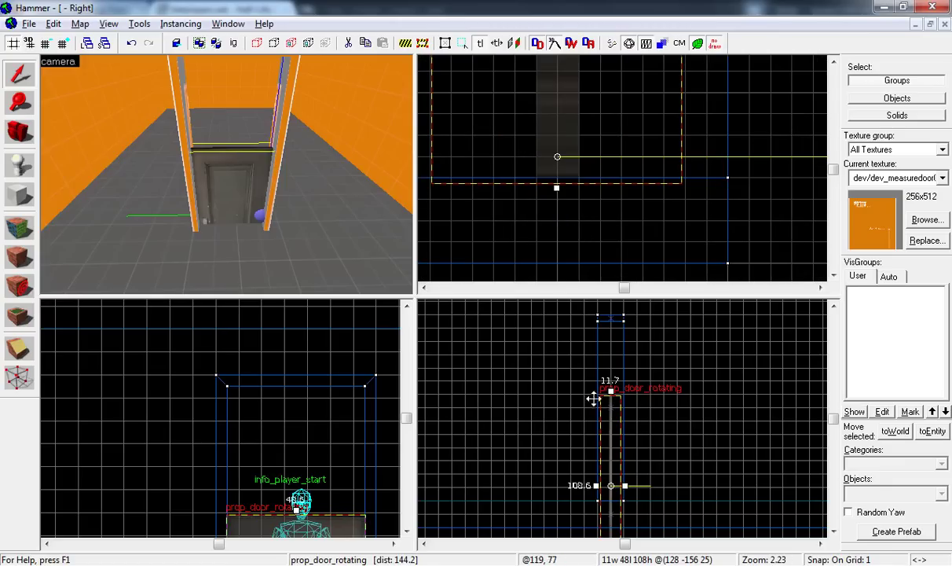
pyautogui.moveTo(611, 408); pyautogui.dragTo(610, 318)
pyautogui.scroll(10, 609, 314)
pyautogui.scroll(3, 228, 177)
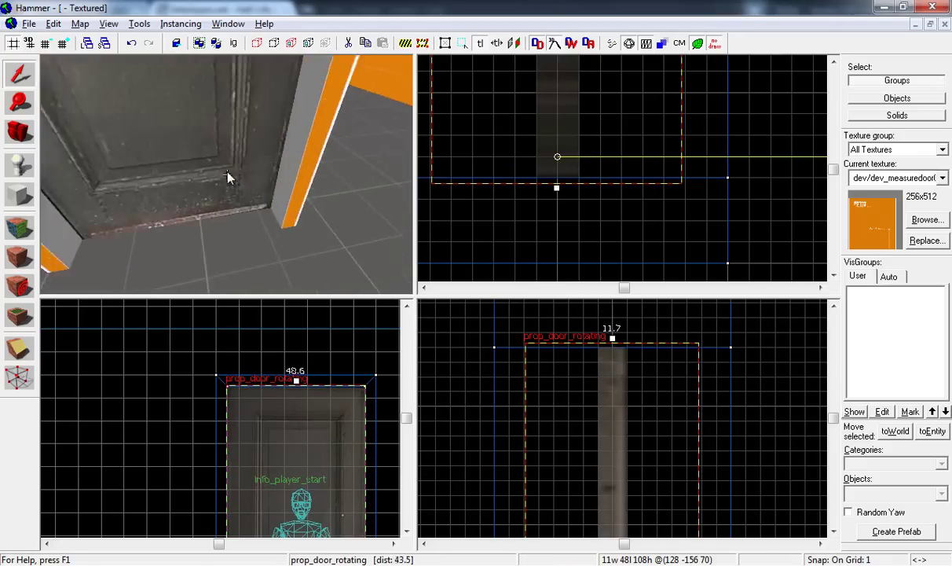
pyautogui.scroll(-5, 228, 176)
pyautogui.scroll(-5, 226, 175)
pyautogui.moveTo(226, 175); pyautogui.dragTo(222, 103)
pyautogui.press(']')
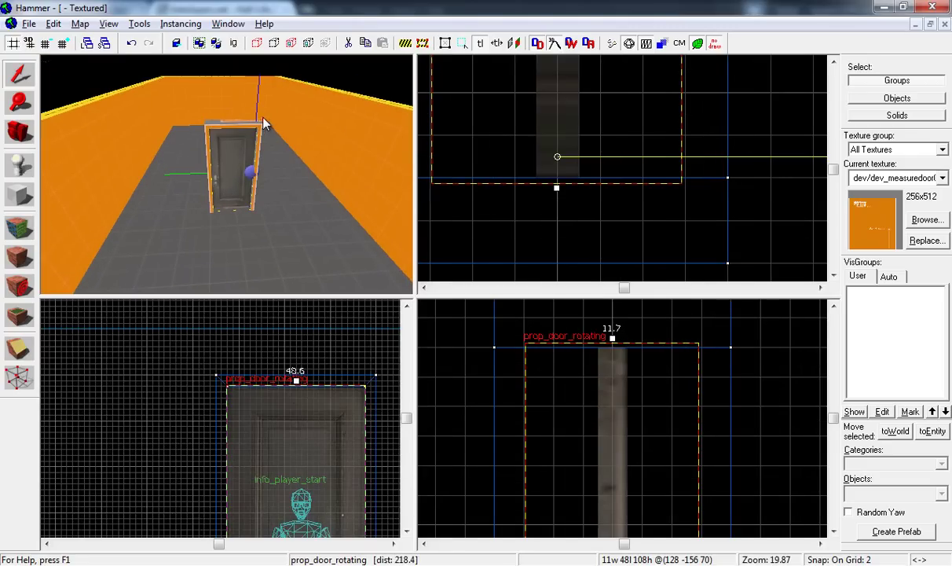
pyautogui.press(']')
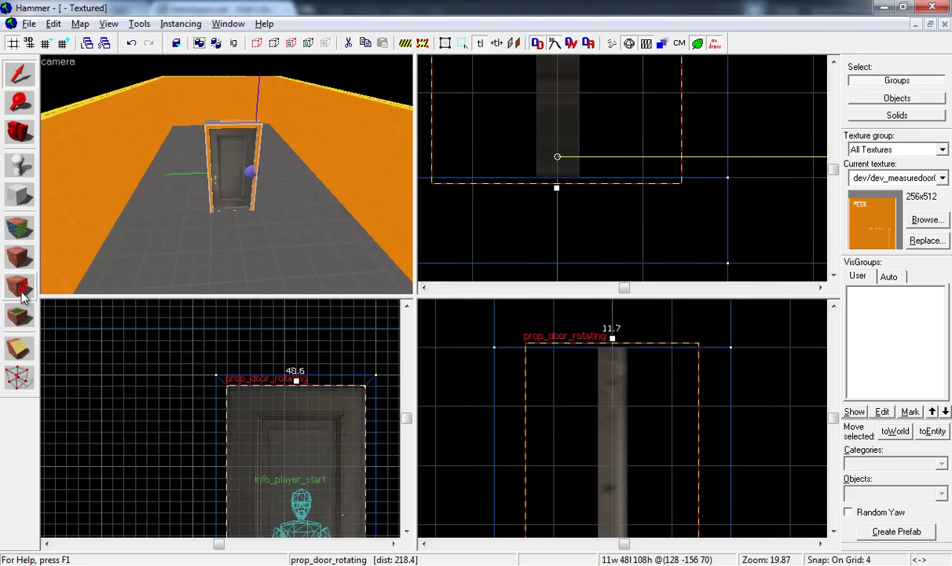
# Pick up tools/toolsnodraw from a face as the current texture.
pyautogui.click(19, 228)
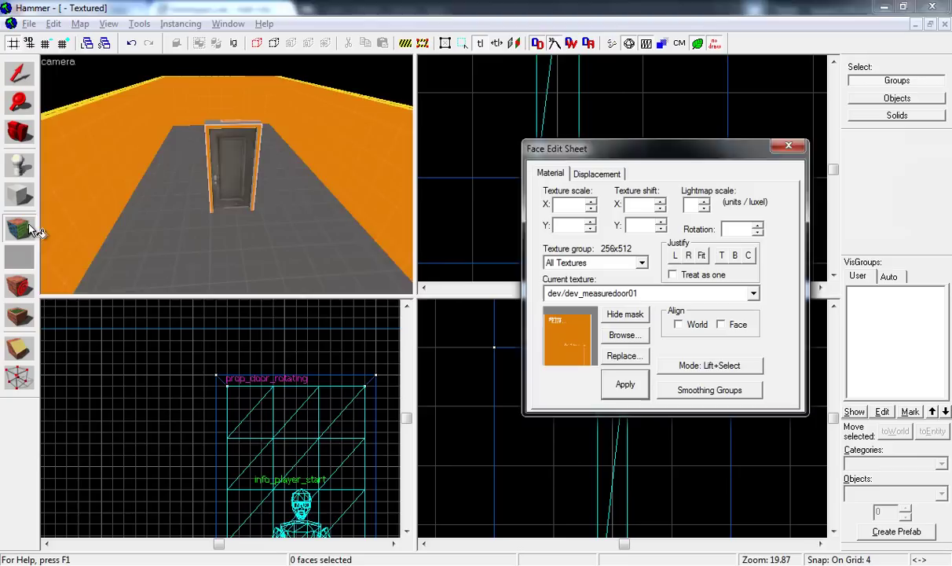
pyautogui.moveTo(66, 214)
pyautogui.mouseDown()
pyautogui.moveTo(232, 211)
pyautogui.moveTo(263, 185)
pyautogui.moveTo(212, 198)
pyautogui.mouseUp()
pyautogui.hotkey('shift', 's')
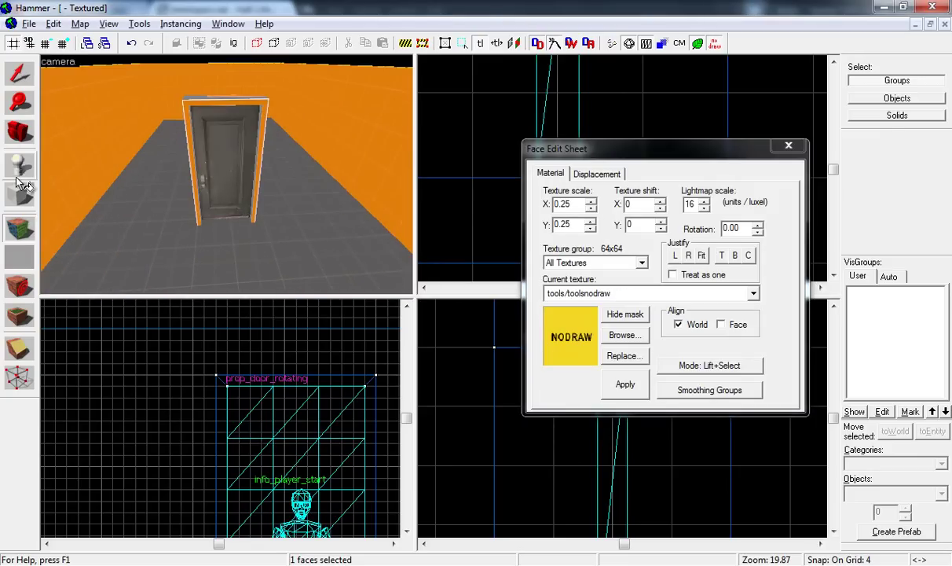
pyautogui.scroll(-1, 555, 215)
pyautogui.scroll(-8, 554, 214)
pyautogui.scroll(-4, 554, 236)
pyautogui.scroll(-5, 553, 255)
pyautogui.scroll(-3, 563, 240)
pyautogui.scroll(-8, 563, 249)
pyautogui.scroll(11, 563, 255)
pyautogui.scroll(5, 569, 157)
pyautogui.scroll(1, 564, 110)
pyautogui.scroll(-1, 562, 204)
pyautogui.scroll(2, 574, 157)
pyautogui.scroll(3, 561, 125)
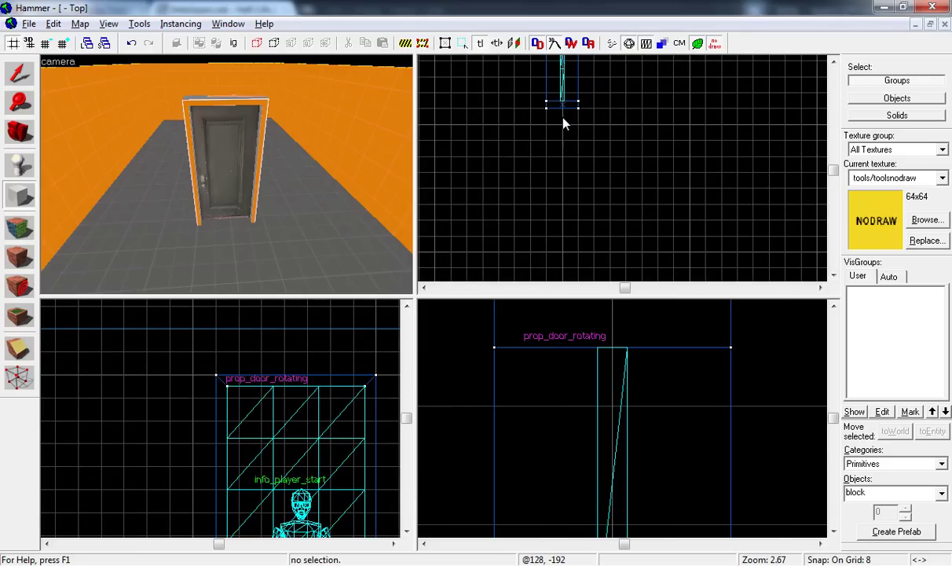
# Create a 16-wide nodraw wall block beside the door frame.
pyautogui.moveTo(547, 118)
pyautogui.mouseDown()
pyautogui.moveTo(578, 221)
pyautogui.moveTo(578, 203)
pyautogui.mouseUp()
pyautogui.scroll(2, 582, 425)
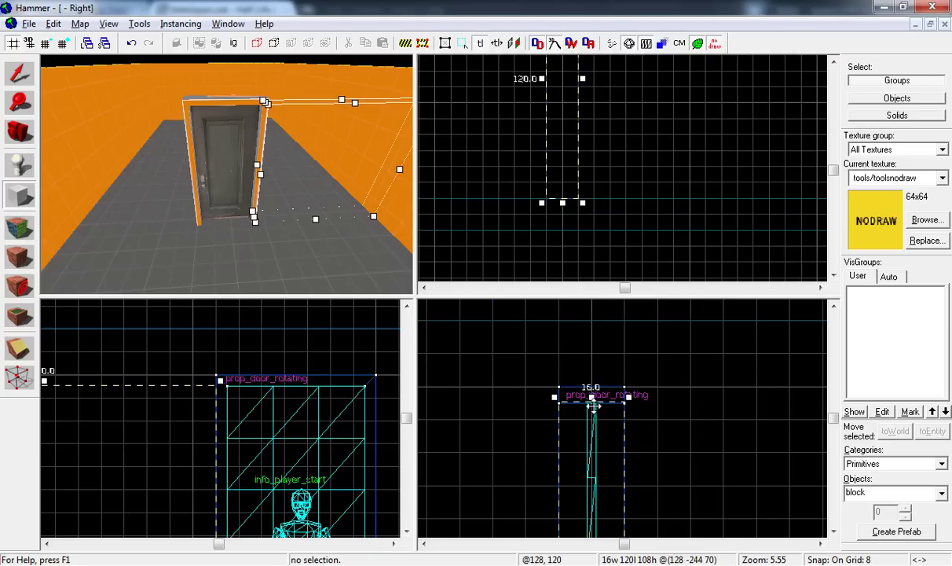
pyautogui.press('Return')
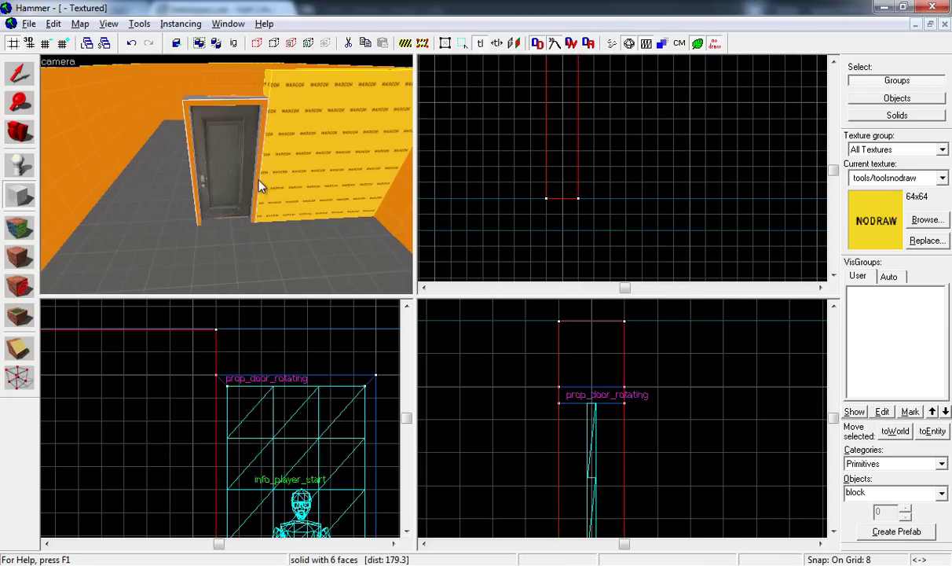
pyautogui.click(25, 77)
pyautogui.scroll(-7, 566, 166)
pyautogui.scroll(-3, 567, 145)
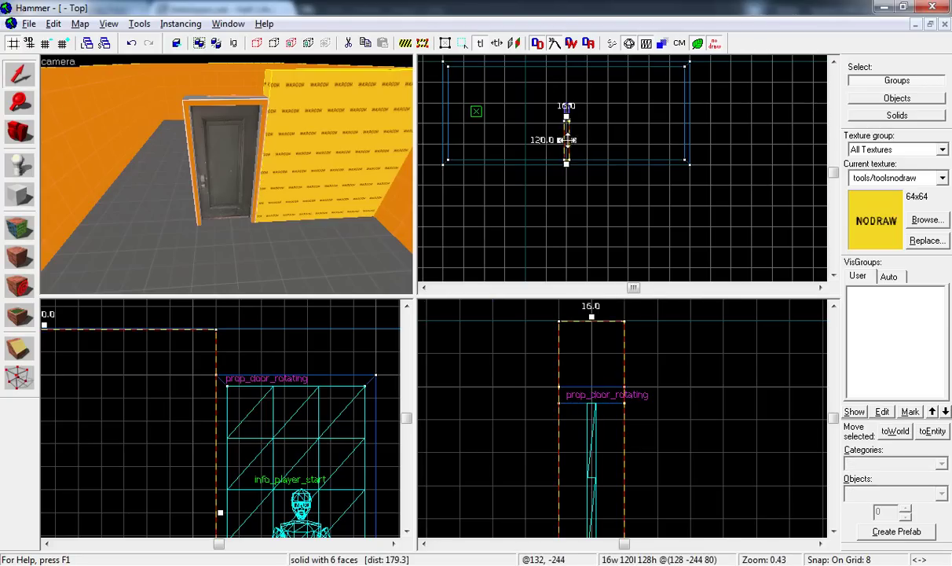
pyautogui.scroll(6, 564, 167)
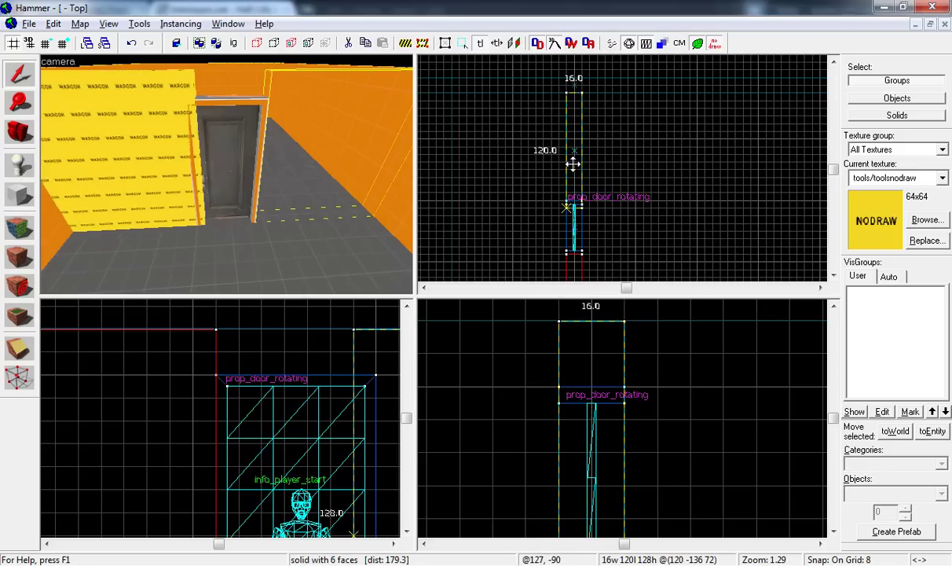
# Resize the new wall so its ends meet the door frame edge.
pyautogui.click(574, 209)
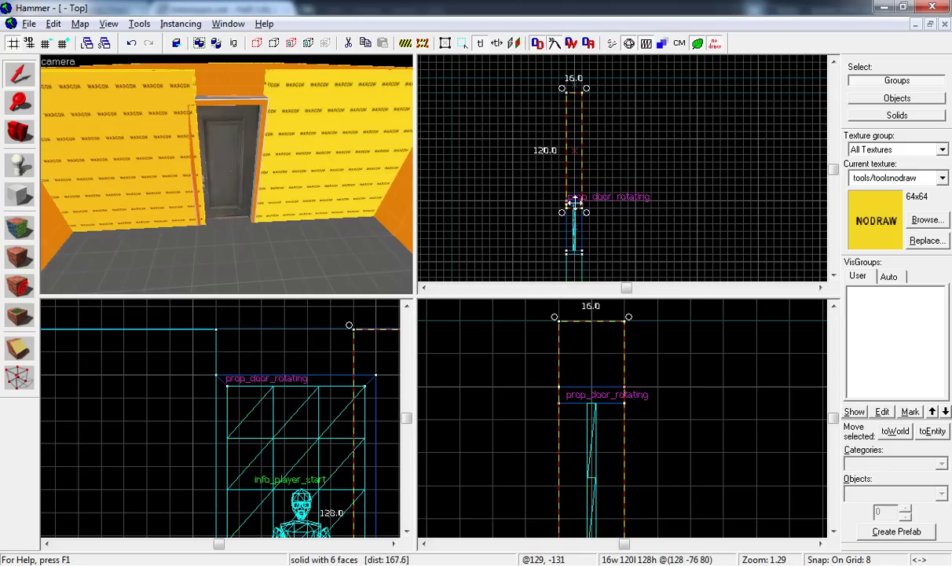
pyautogui.click(574, 208)
pyautogui.moveTo(574, 214); pyautogui.dragTo(574, 194)
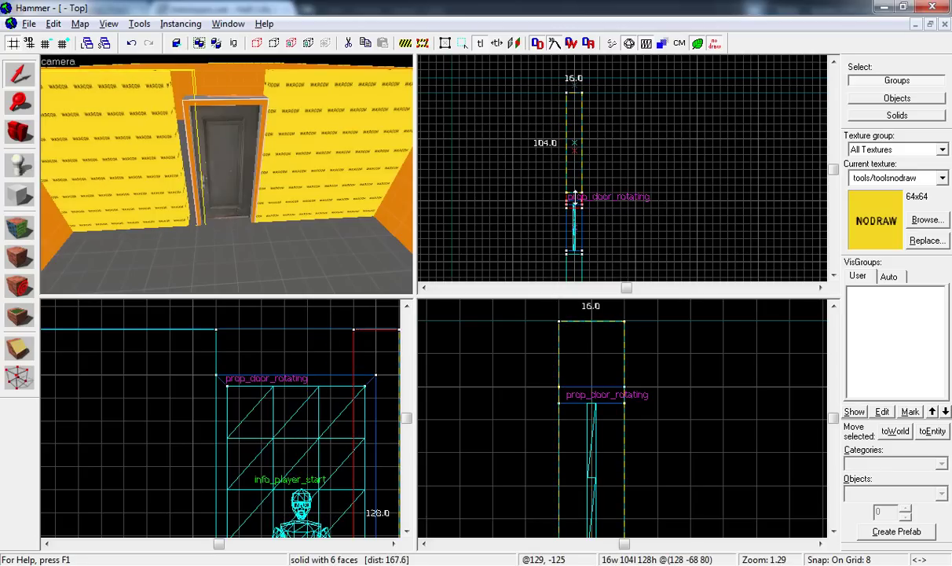
pyautogui.scroll(2, 574, 196)
pyautogui.scroll(3, 574, 188)
pyautogui.scroll(3, 579, 165)
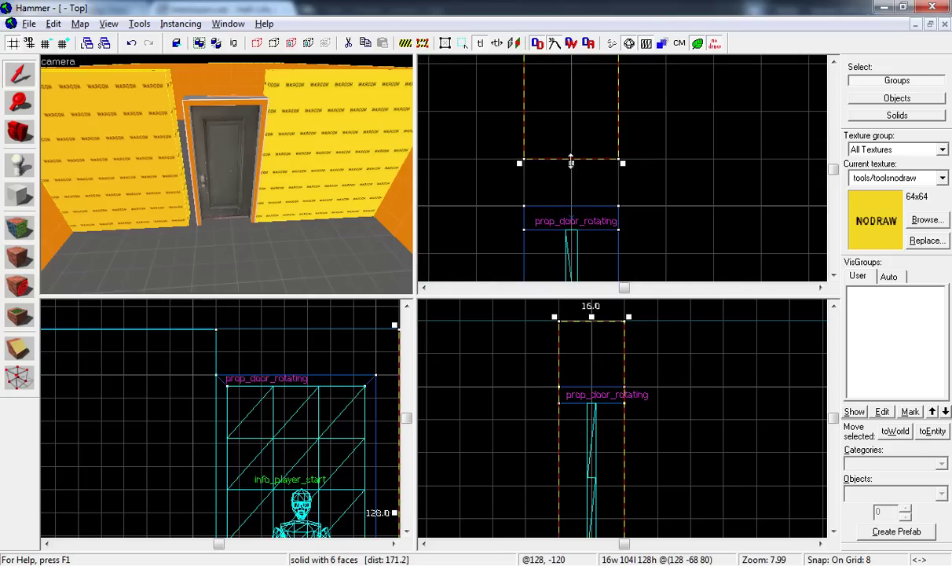
pyautogui.moveTo(571, 161); pyautogui.dragTo(573, 209)
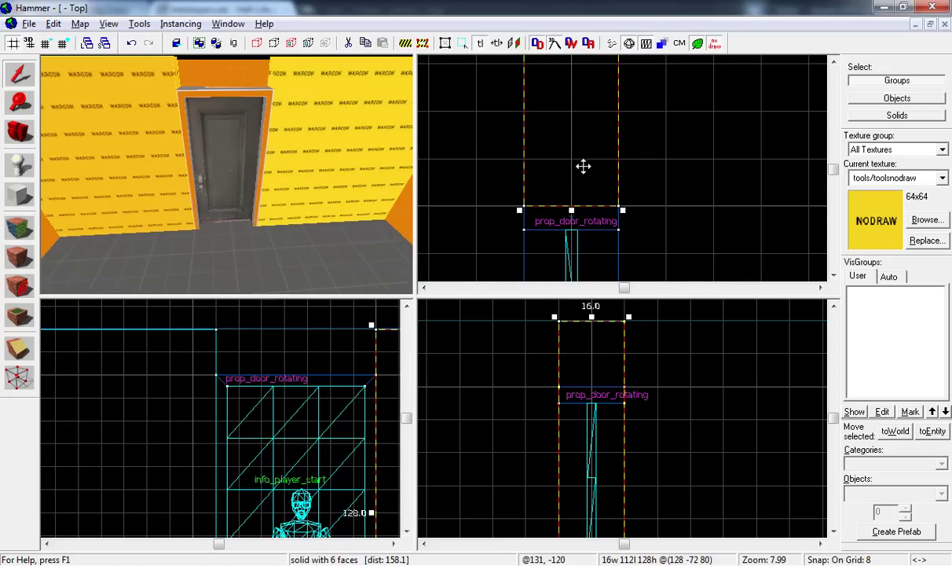
pyautogui.scroll(-6, 348, 453)
pyautogui.scroll(-2, 374, 464)
pyautogui.scroll(4, 373, 465)
# Shrink a brush into a 16×56×16 filler block above the door.
pyautogui.click(312, 472)
pyautogui.scroll(-3, 350, 517)
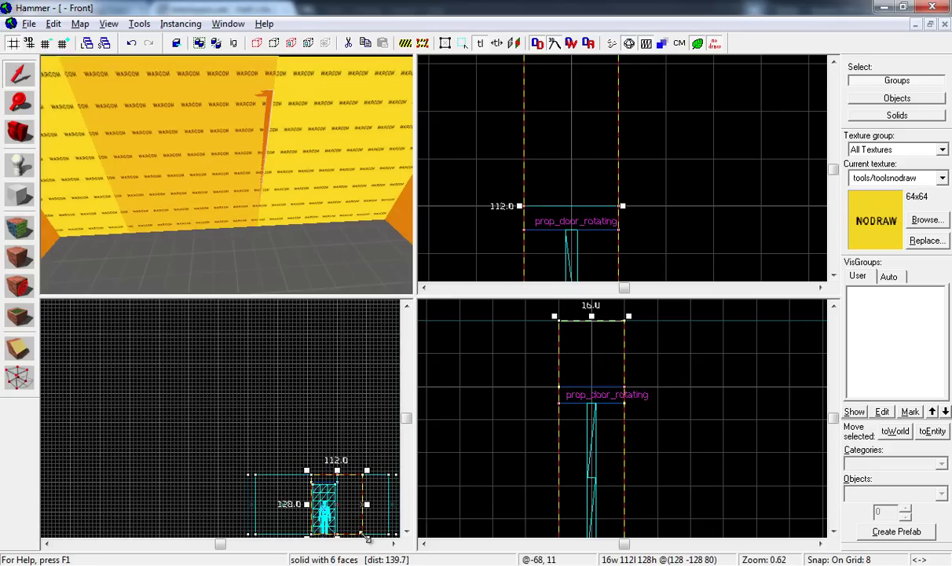
pyautogui.moveTo(366, 539); pyautogui.dragTo(289, 509)
pyautogui.scroll(1, 289, 509)
pyautogui.scroll(10, 289, 509)
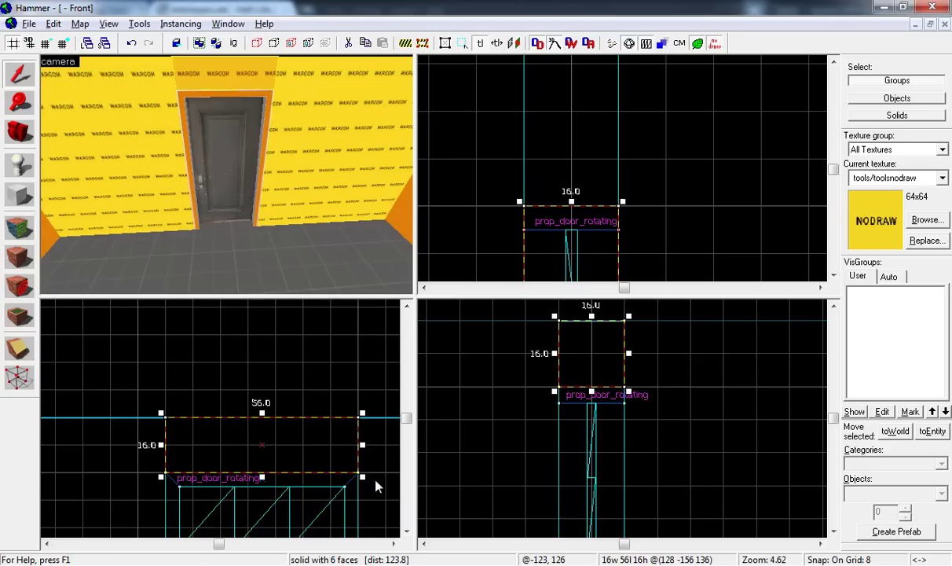
# Apply the orange dev_measuregeneric01 texture to the left and right wall faces.
pyautogui.hotkey('shift', 'a')
pyautogui.click(69, 240)
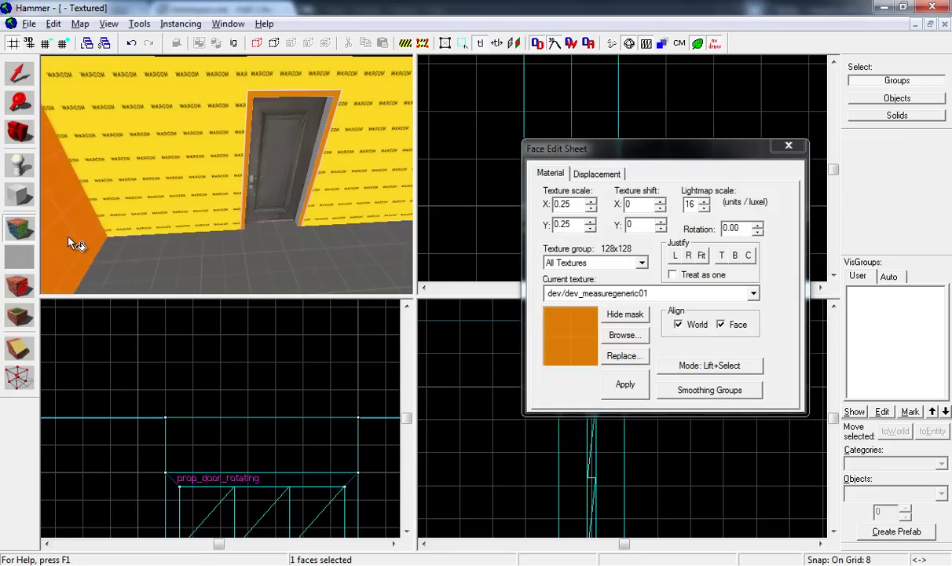
pyautogui.rightClick(149, 150)
pyautogui.rightClick(350, 91)
# Fly the 3D view around the door to check the yellow and orange walls.
pyautogui.press('Right')
pyautogui.press('Right')
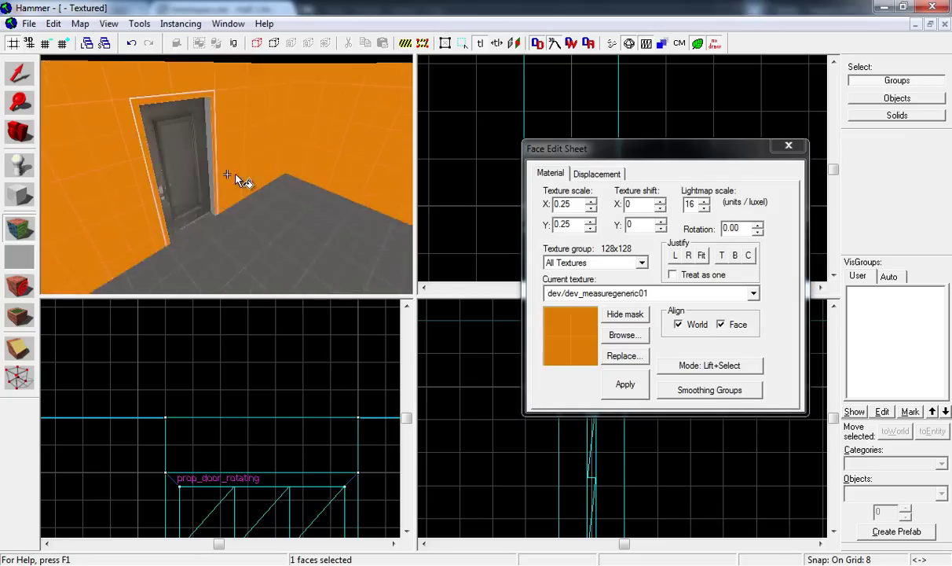
pyautogui.press('Down')
pyautogui.press('Down')
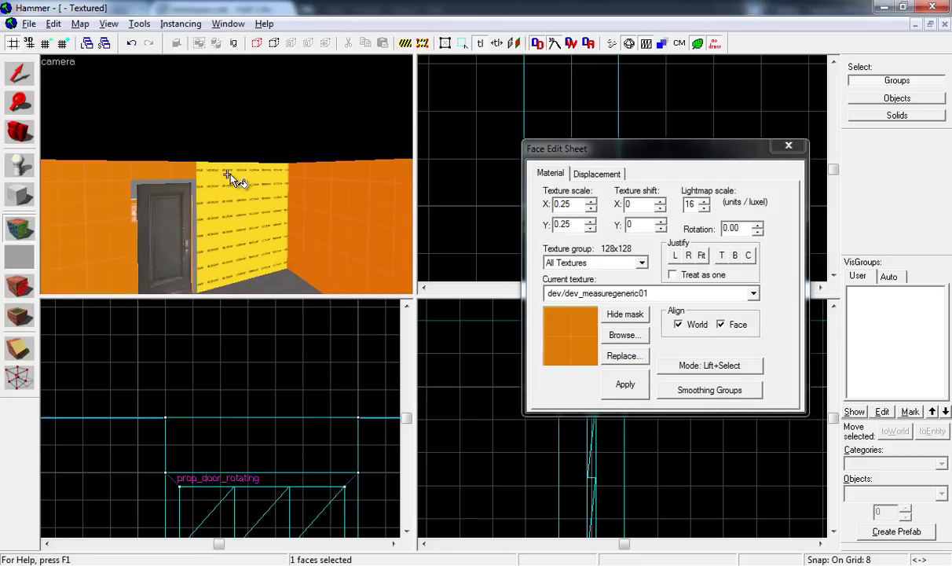
pyautogui.press('Up')
pyautogui.press('Up')
pyautogui.press('Up')
pyautogui.press('Up')
pyautogui.press('Up')
pyautogui.press('Up')
pyautogui.press('Up')
pyautogui.press('Down')
pyautogui.press('Down')
pyautogui.press('Up')
pyautogui.press('Up')
pyautogui.press('Left')
pyautogui.press('Left')
pyautogui.press('Up')
pyautogui.press('Up')
pyautogui.press('Right')
pyautogui.press('Right')
pyautogui.press('Down')
pyautogui.press('Down')
# Clear the selection, reopen face editing, and inspect the textured wall corner and corridor.
pyautogui.hotkey('shift', 's')
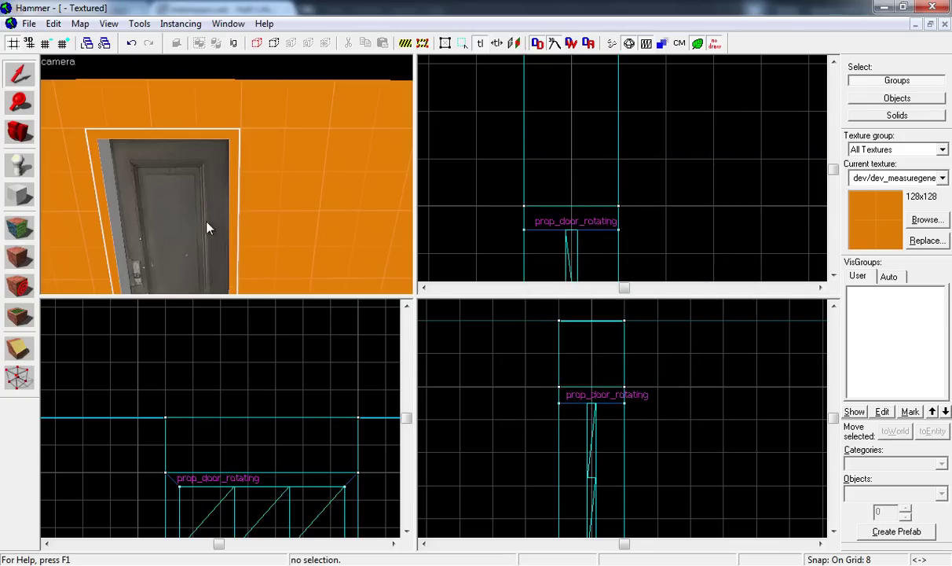
pyautogui.click(19, 229)
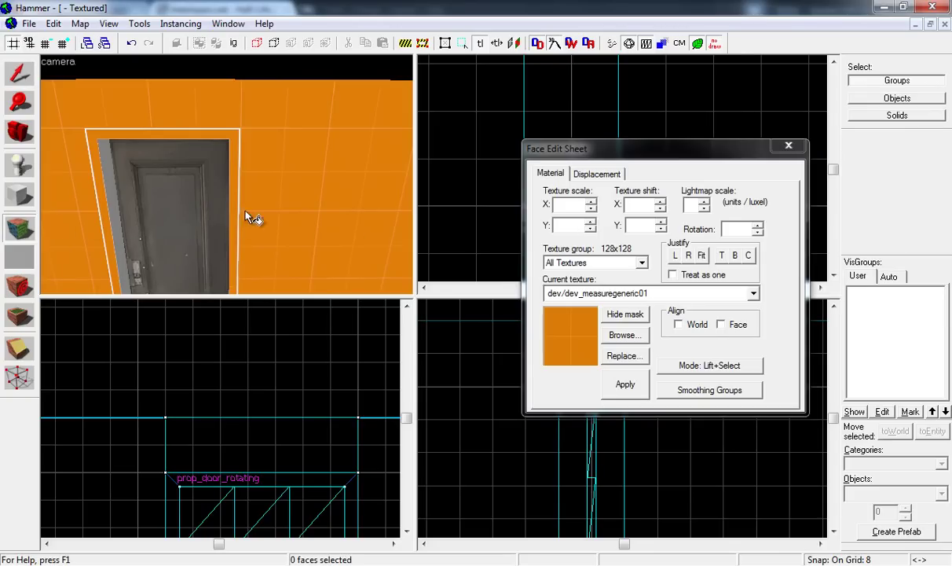
pyautogui.press('Up')
pyautogui.press('Up')
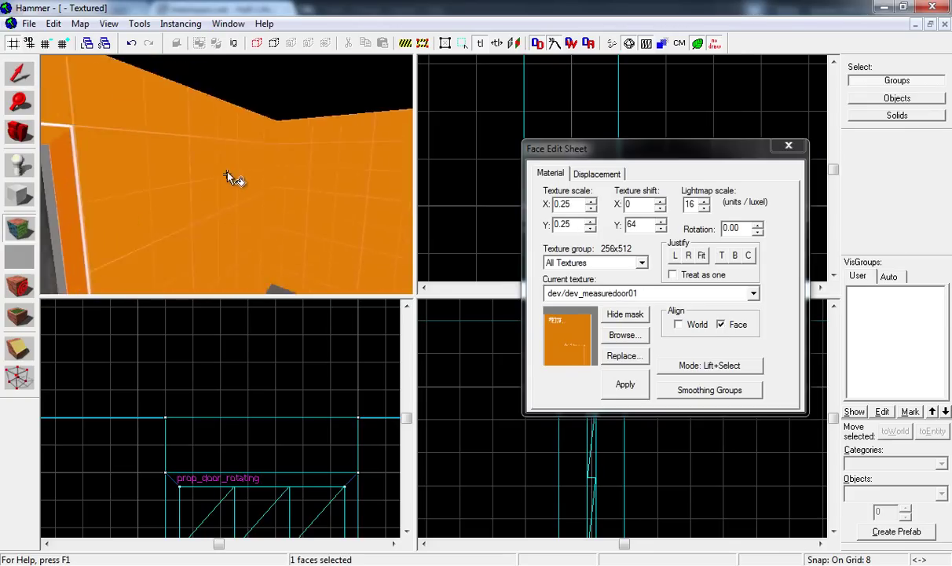
pyautogui.press('Left')
pyautogui.press('Left')
pyautogui.press('Down')
pyautogui.press('Down')
pyautogui.press('Right')
pyautogui.press('Right')
pyautogui.press('Right')
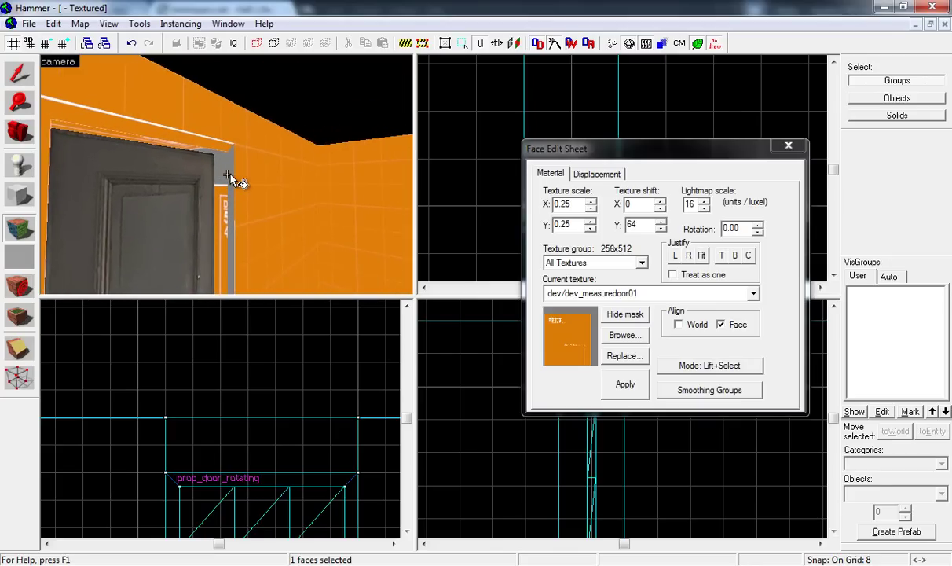
pyautogui.press('Down')
pyautogui.press('Down')
pyautogui.press('Down')
pyautogui.hotkey('ctrl', 'shift', 'e')
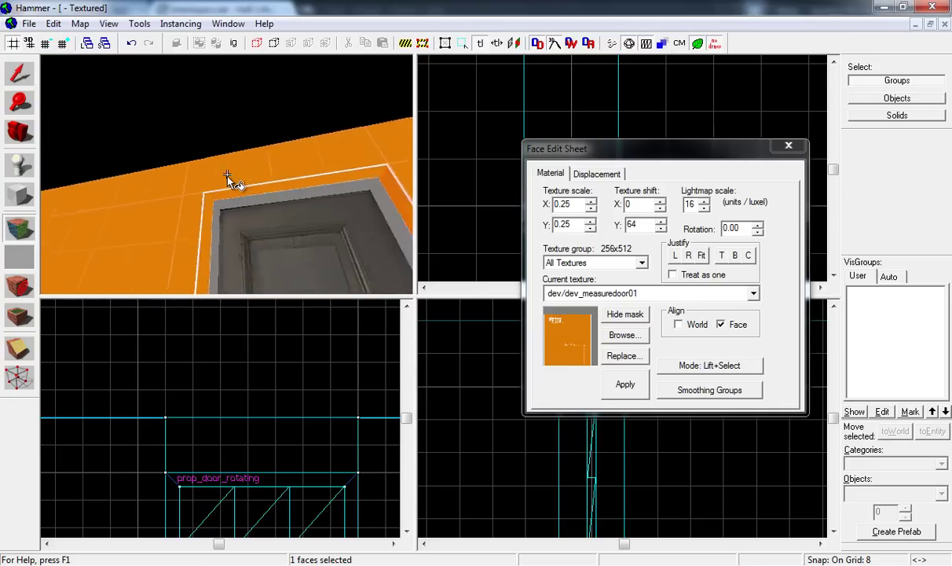
pyautogui.press('Down')
pyautogui.press('Down')
pyautogui.press('Down')
pyautogui.press('Down')
pyautogui.press('Down')
# Close the Face Edit Sheet and select the Block tool.
pyautogui.press('Down')
pyautogui.press('Down')
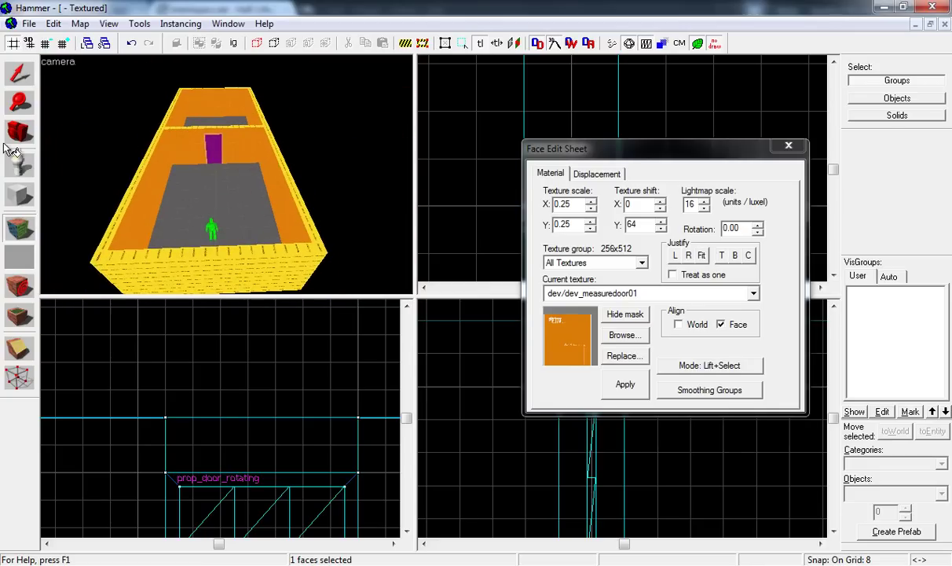
pyautogui.click(20, 132)
pyautogui.press('Left')
pyautogui.press('Left')
pyautogui.press('Left')
pyautogui.press('Left')
pyautogui.press('Left')
pyautogui.press('Left')
pyautogui.press('Left')
pyautogui.press('Left')
pyautogui.press('Left')
pyautogui.press('Left')
pyautogui.press('Left')
pyautogui.press('Down')
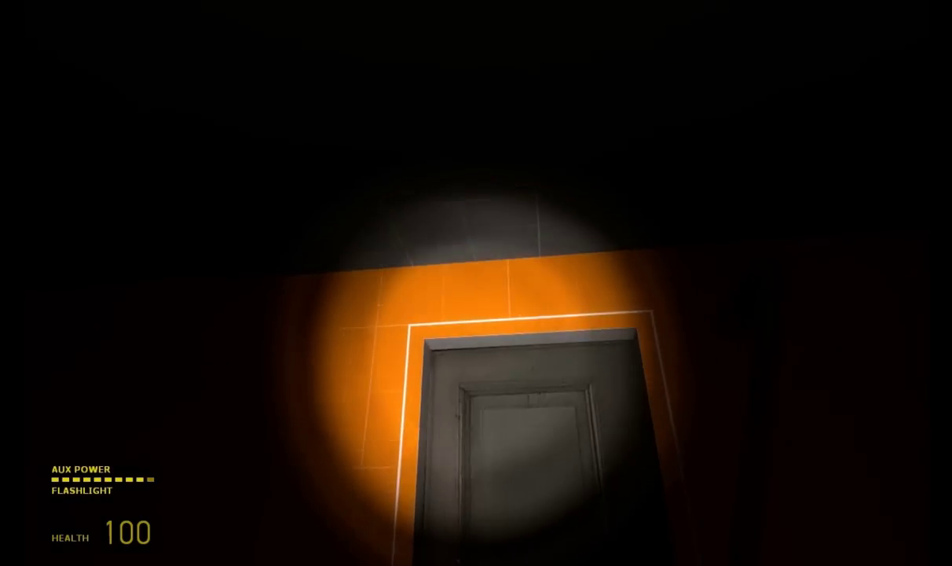
# Open the door in-game with E, walk through, and look back at it.
pyautogui.press('e')
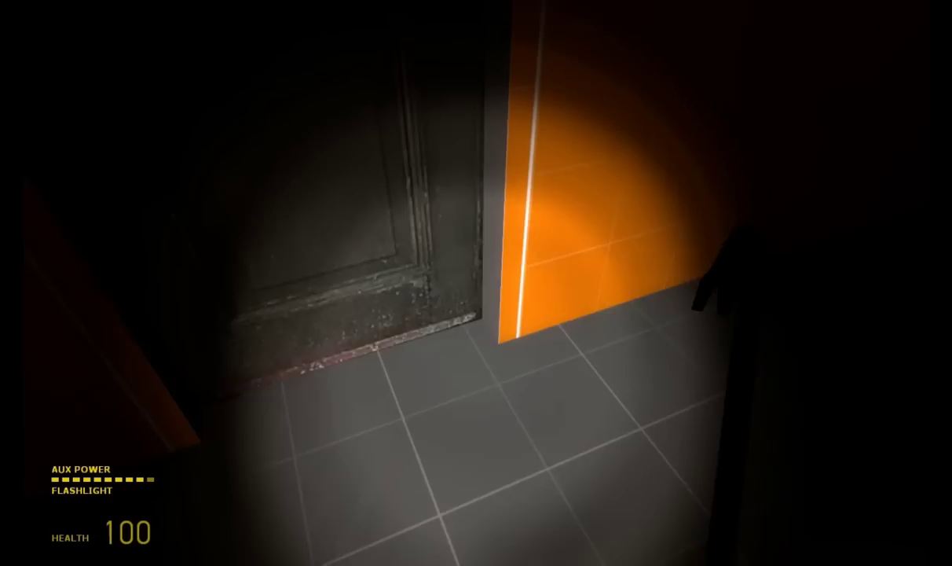
pyautogui.press('s')
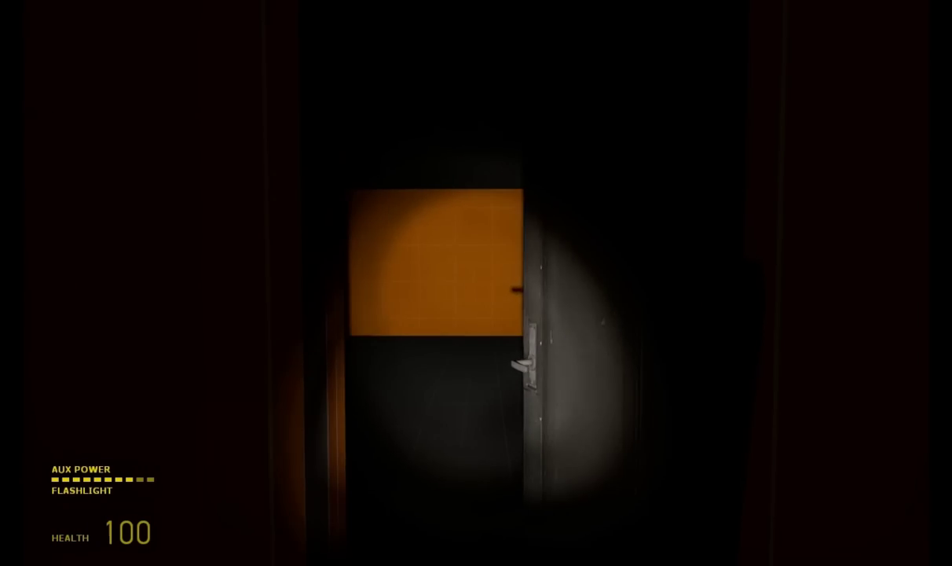